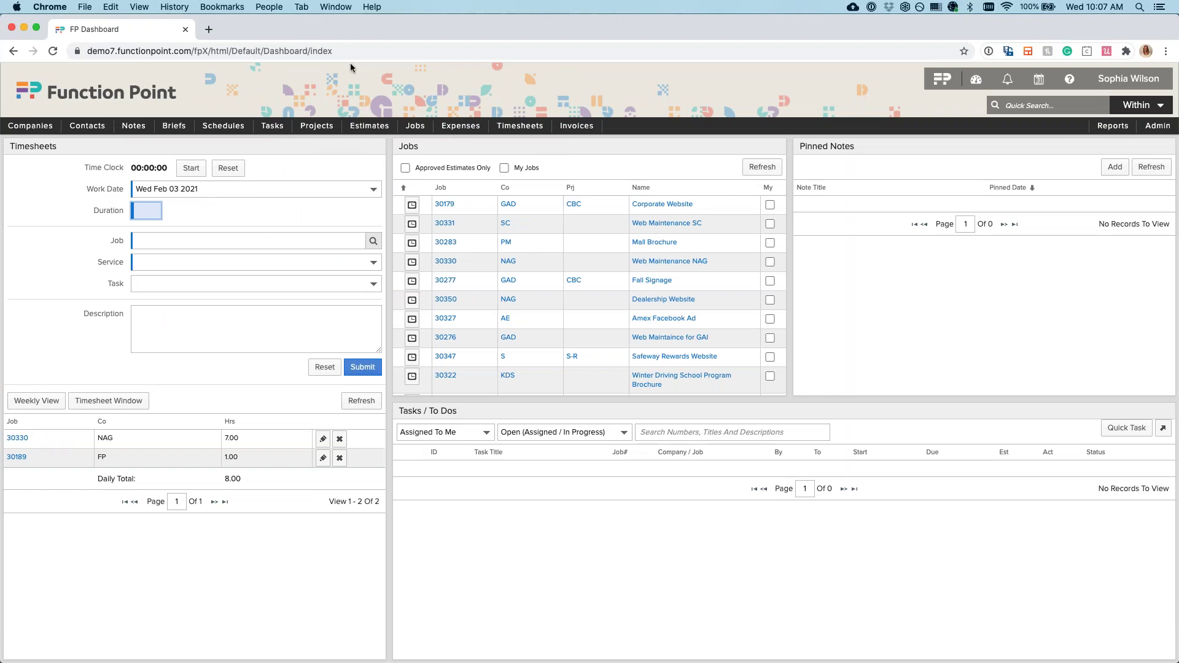
Step: Open a blank form for adding a new schedule
click(952, 299)
mouse_move(1070, 82)
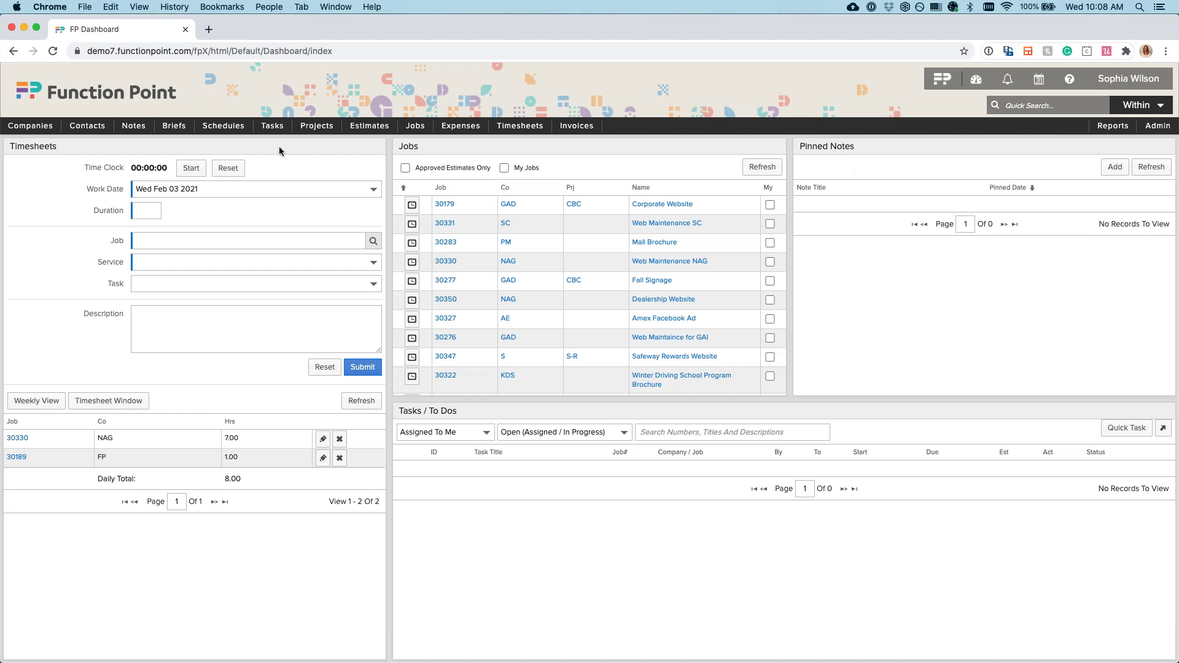
mouse_move(222, 134)
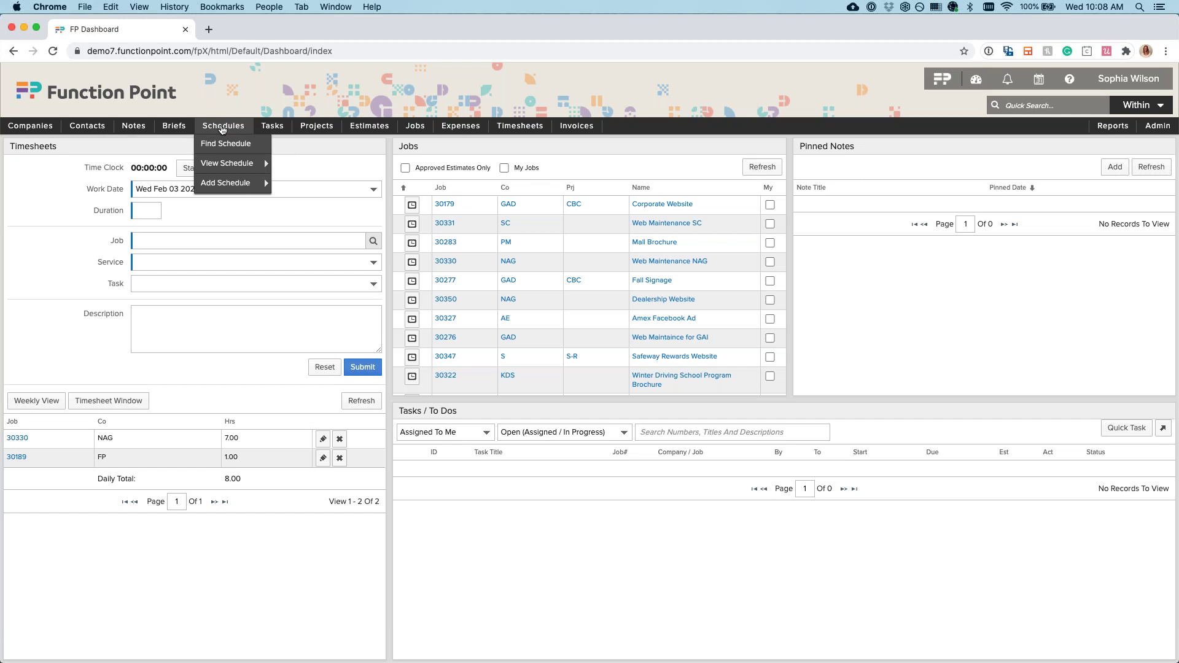
click(226, 183)
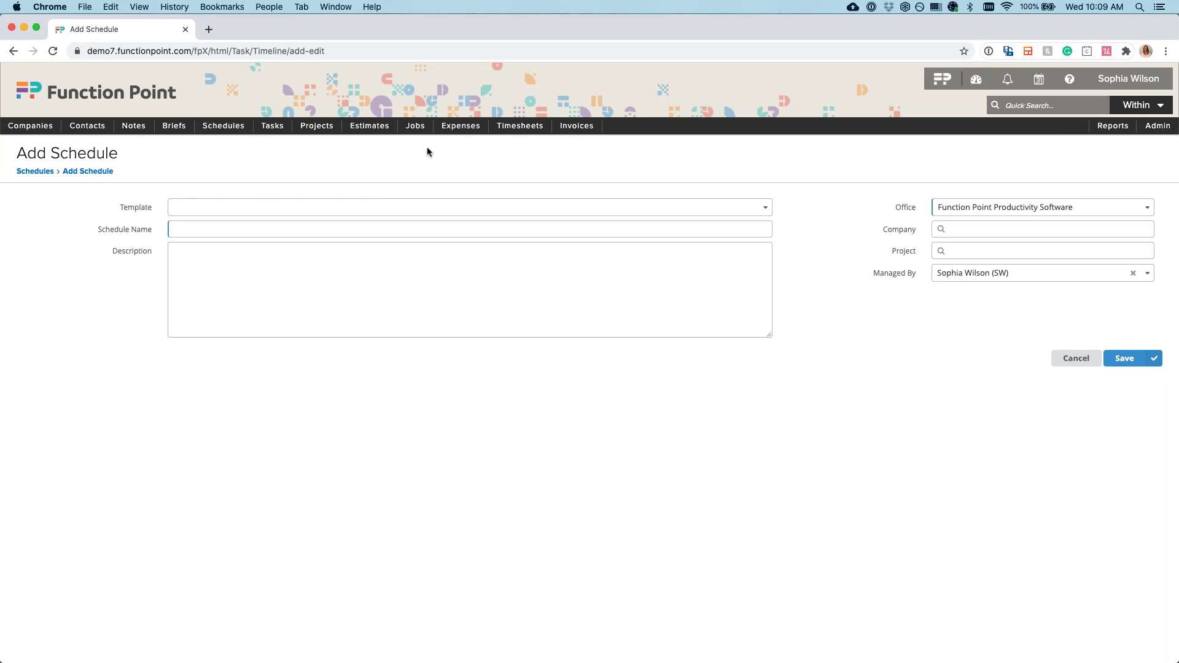
Step: Open job 30179 Corporate Website and bring up its schedule
mouse_move(414, 129)
mouse_move(421, 169)
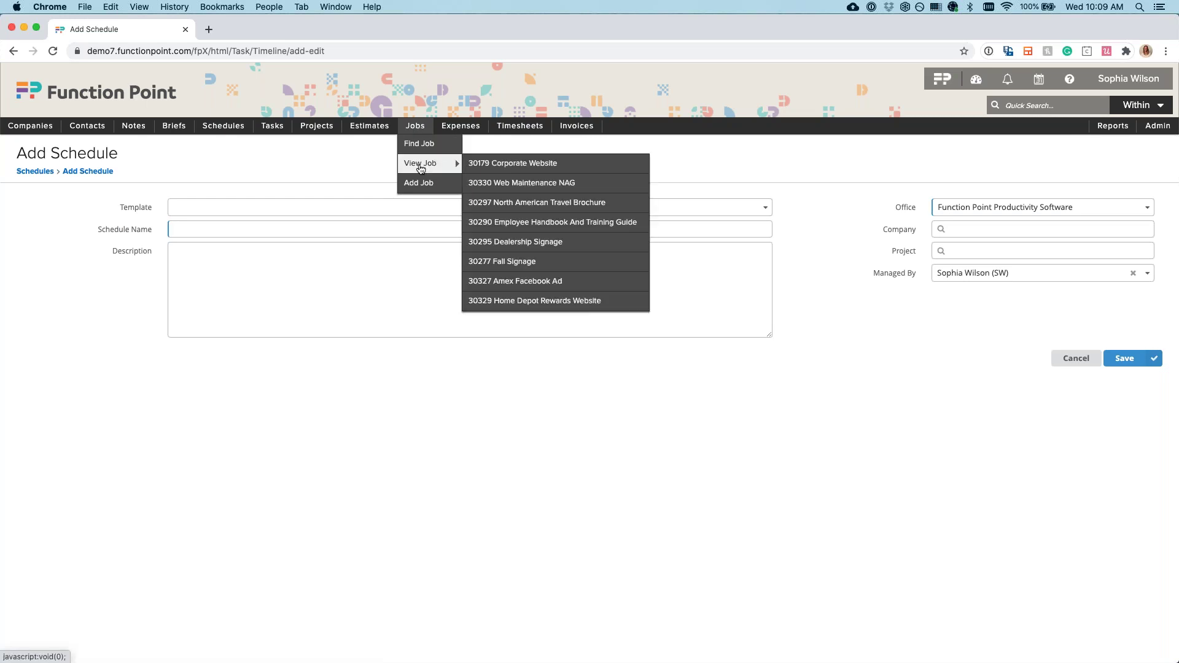
click(509, 168)
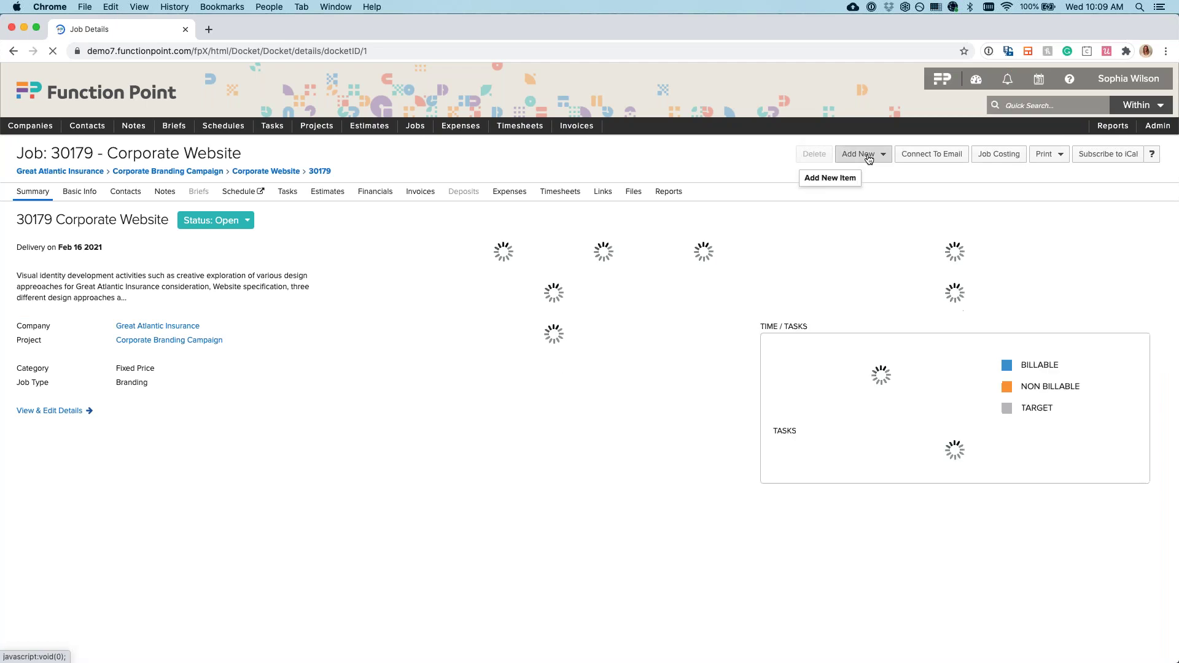
click(867, 157)
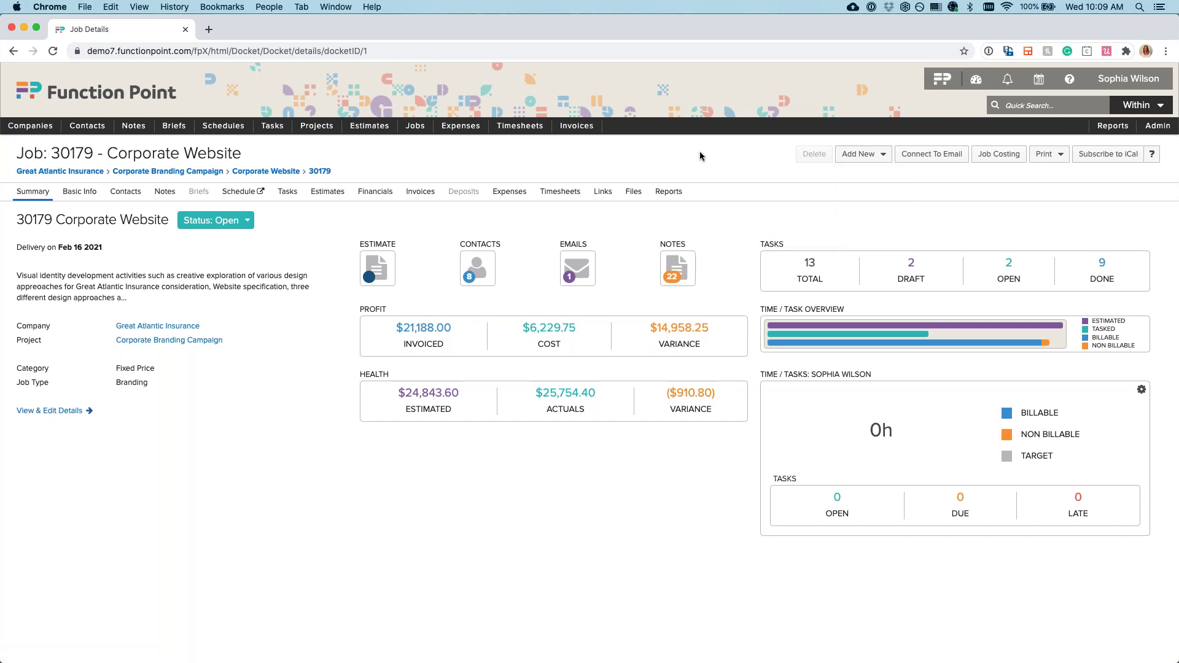
click(236, 193)
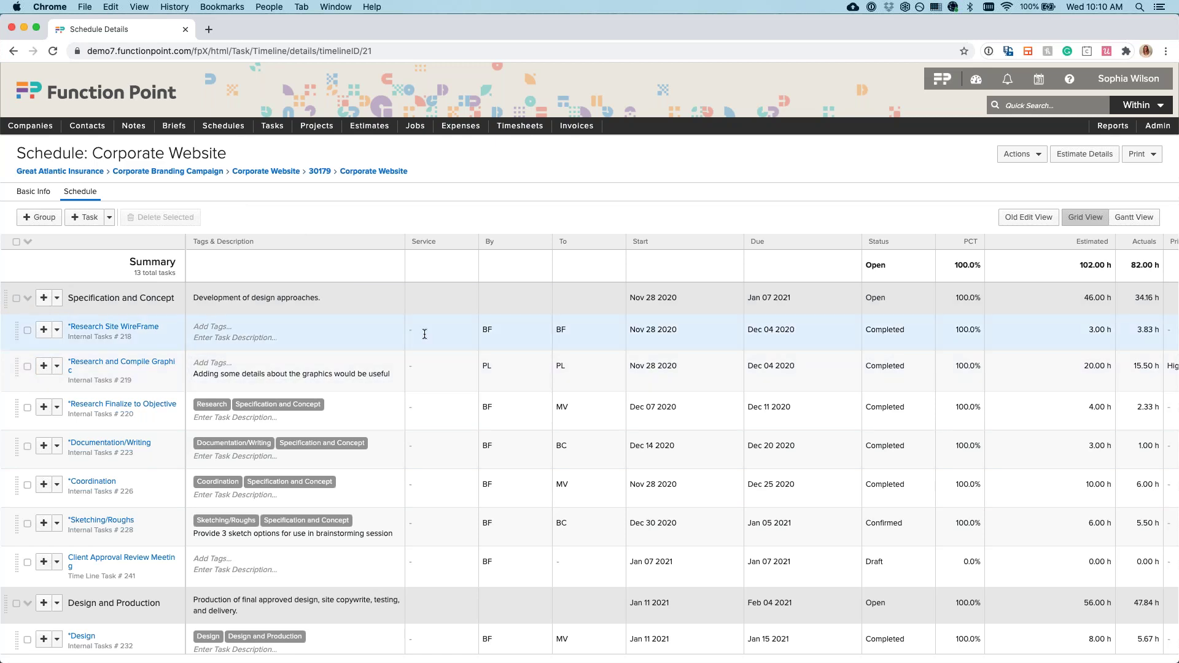
Step: Start editing the Research Site WireFrame task and set its service to Research
click(345, 339)
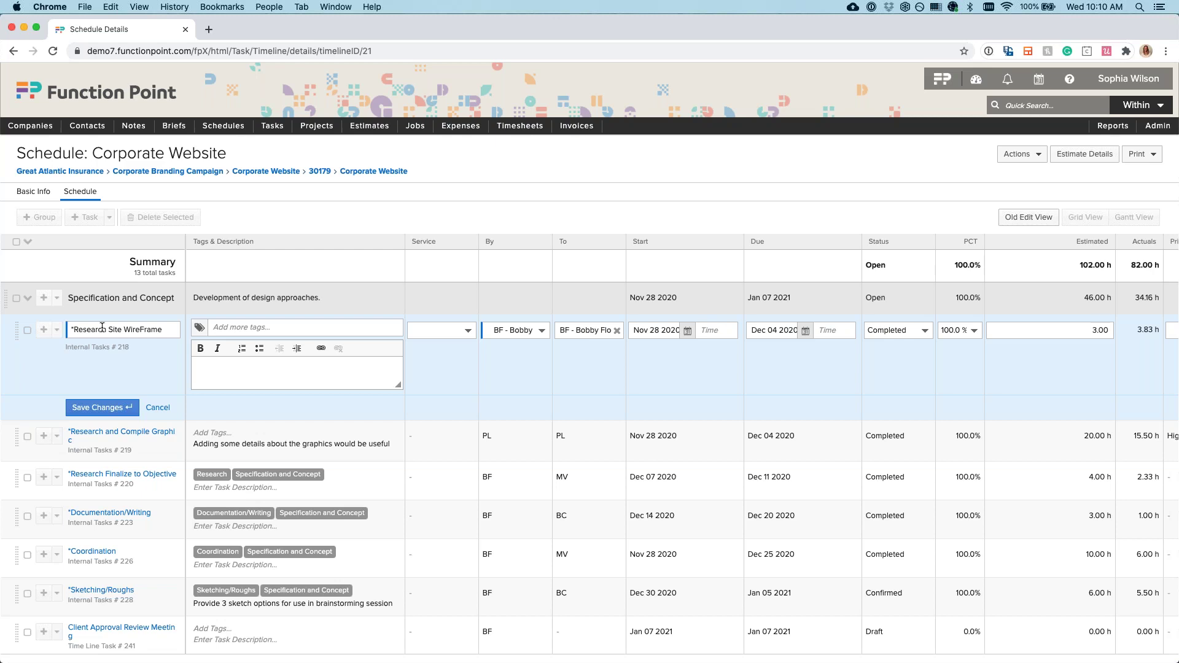
triple_click(128, 332)
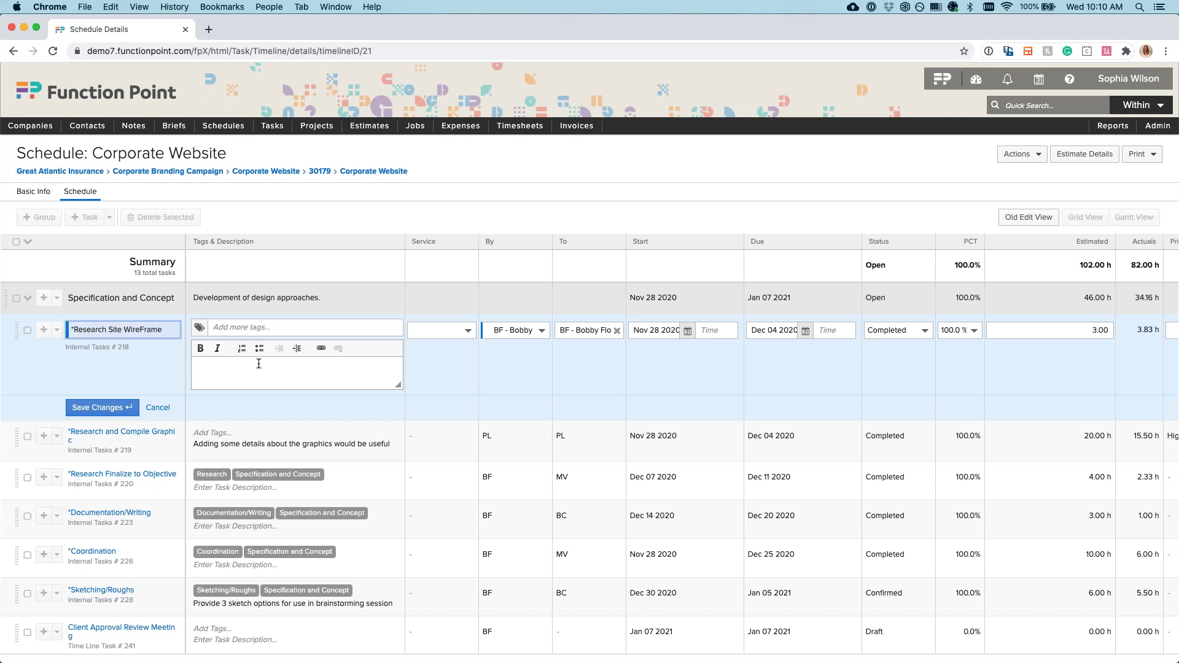
click(451, 331)
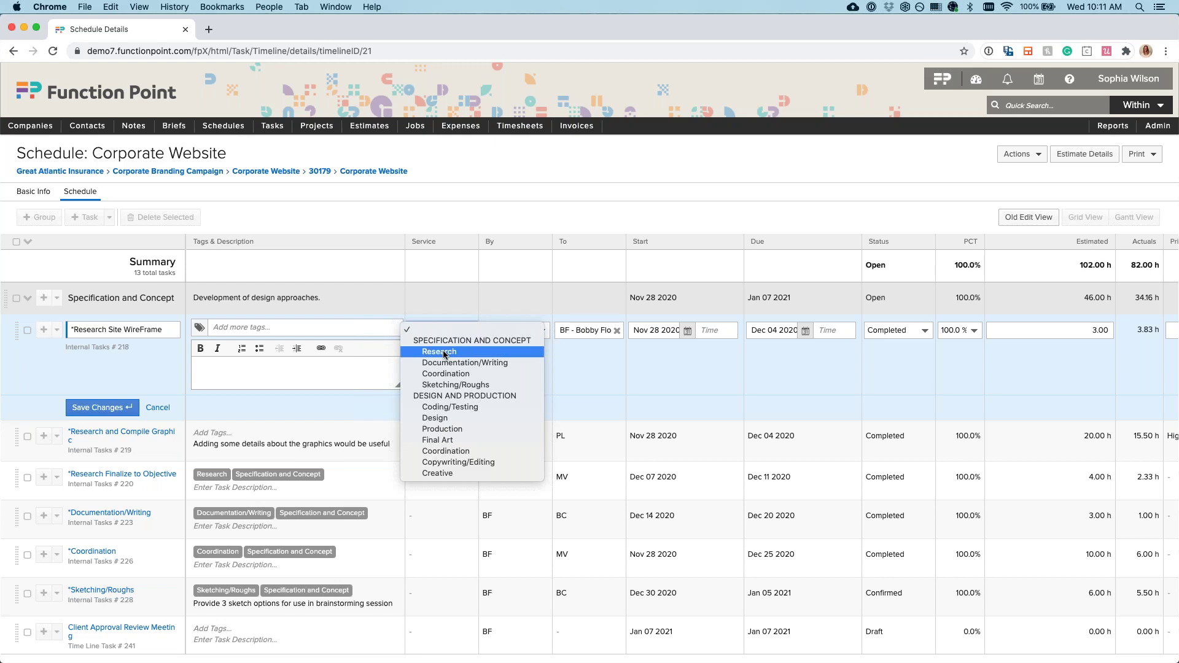
click(444, 353)
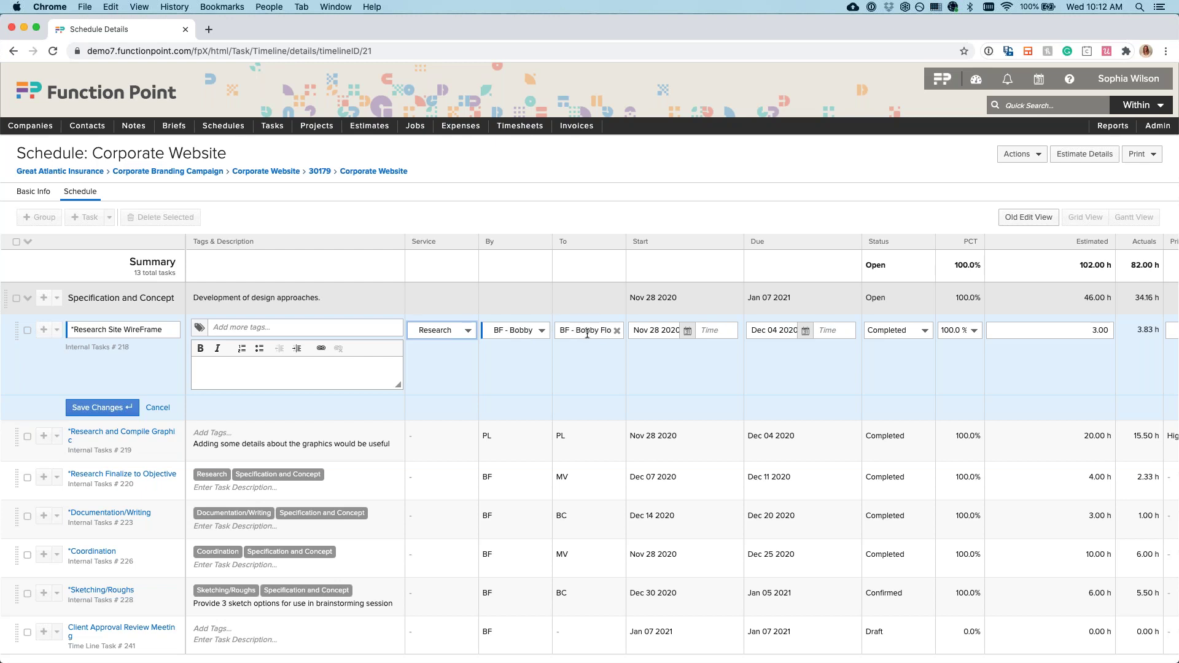
click(652, 334)
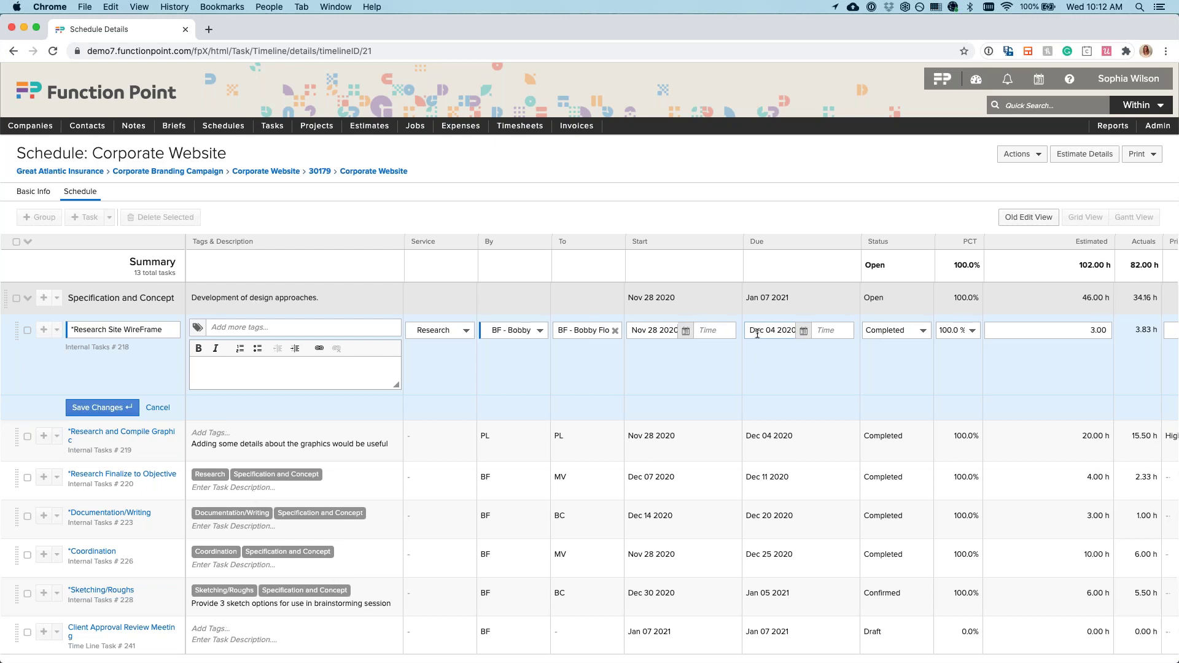
Step: Examine the available status options for the Research Site WireFrame task
scroll(816, 332, right, 2)
click(874, 330)
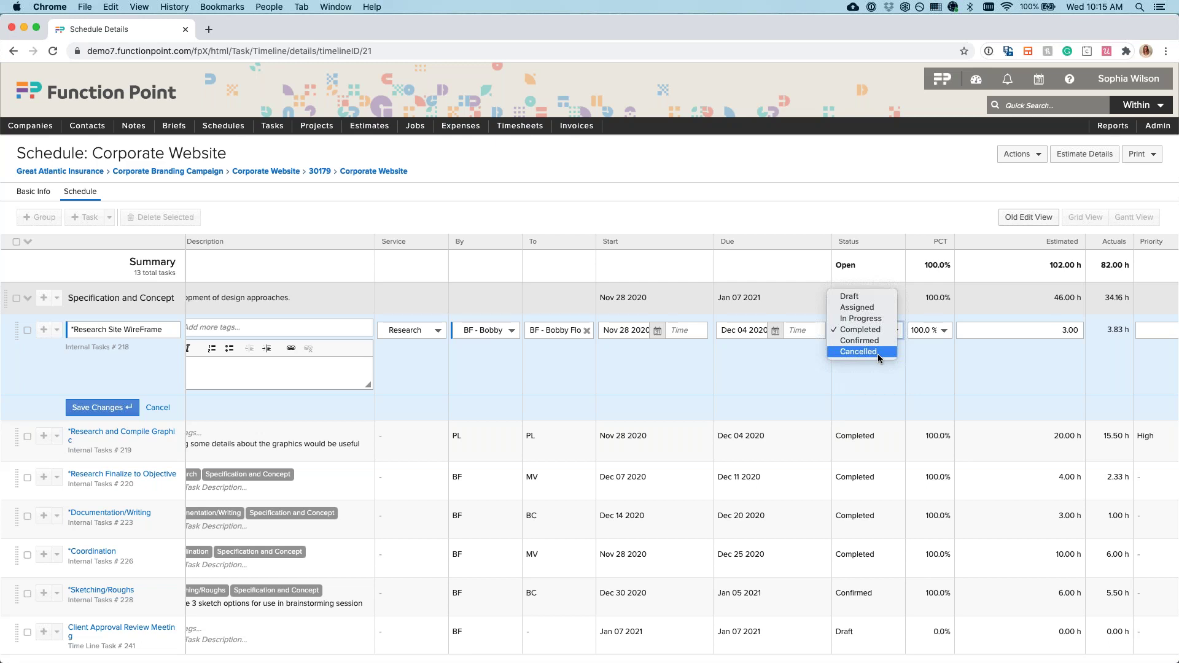
click(904, 353)
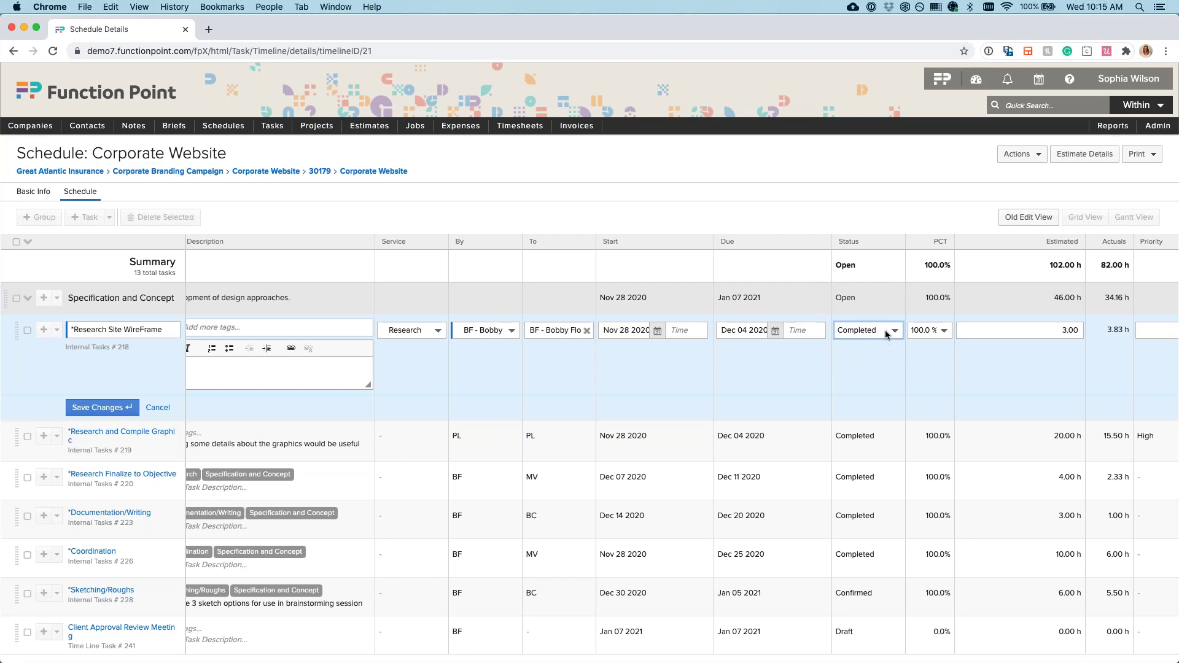
click(887, 335)
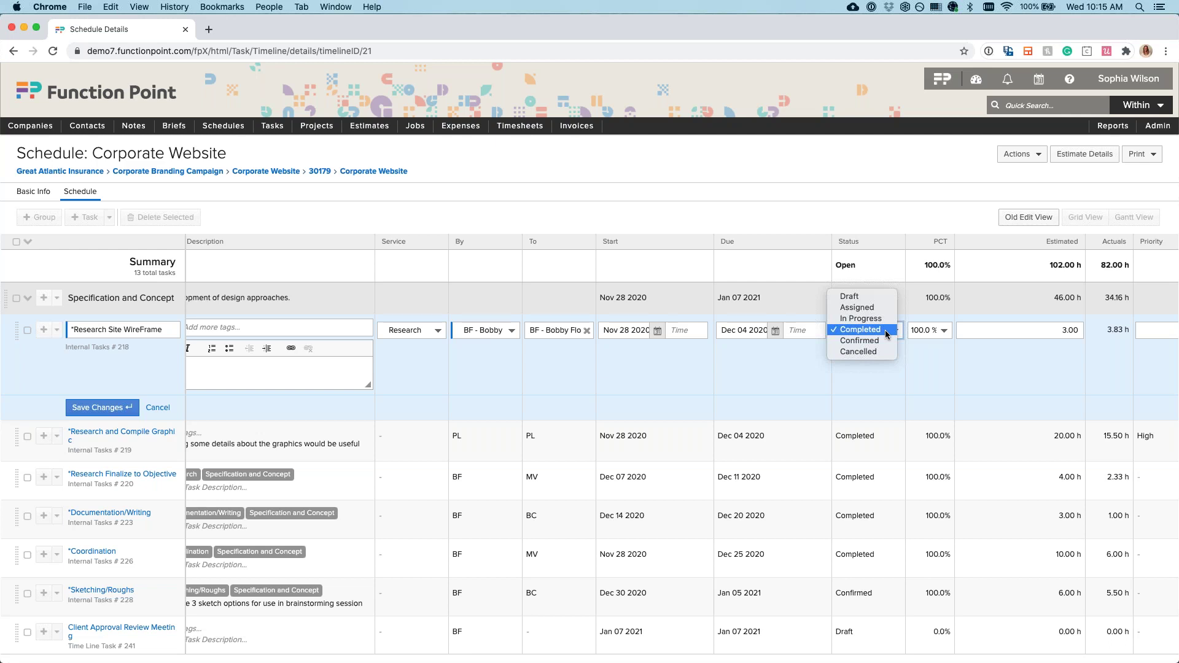
click(887, 334)
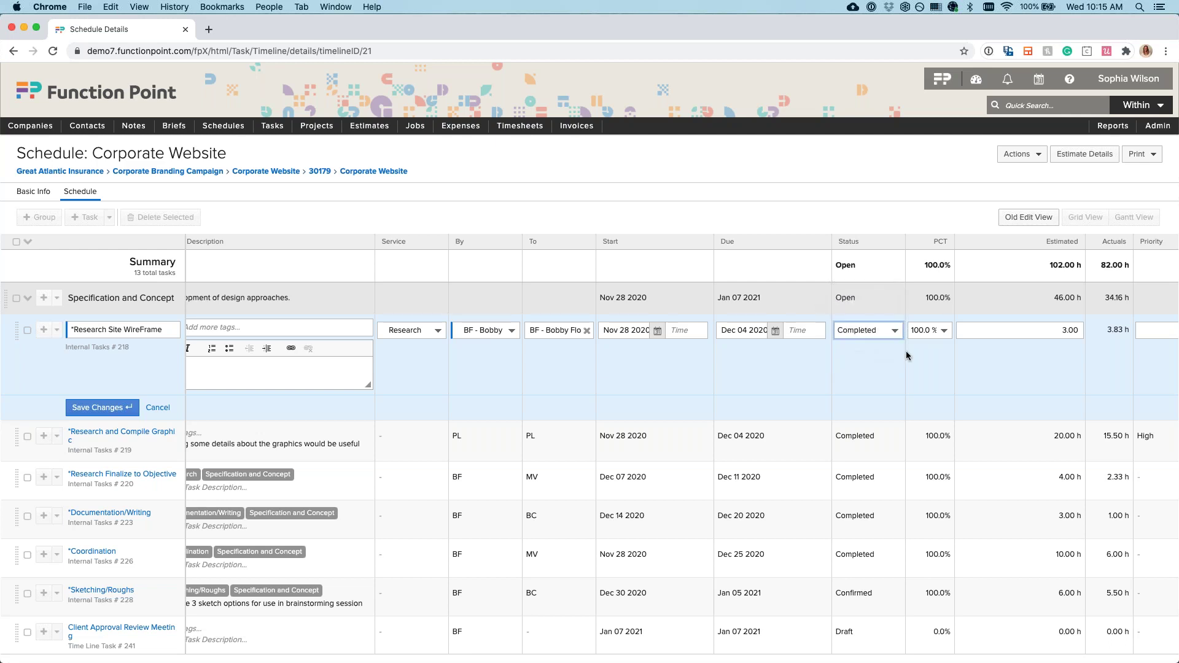
Step: Set the Research Site WireFrame task's percent complete to 70%
scroll(907, 356, right, 5)
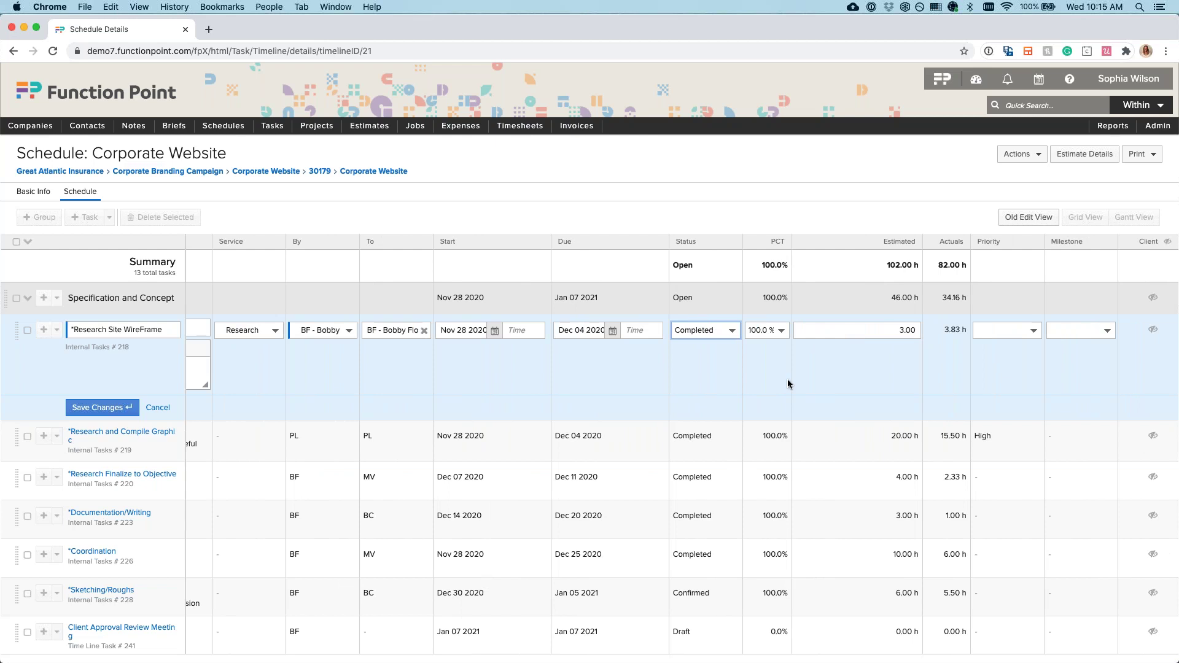
click(775, 331)
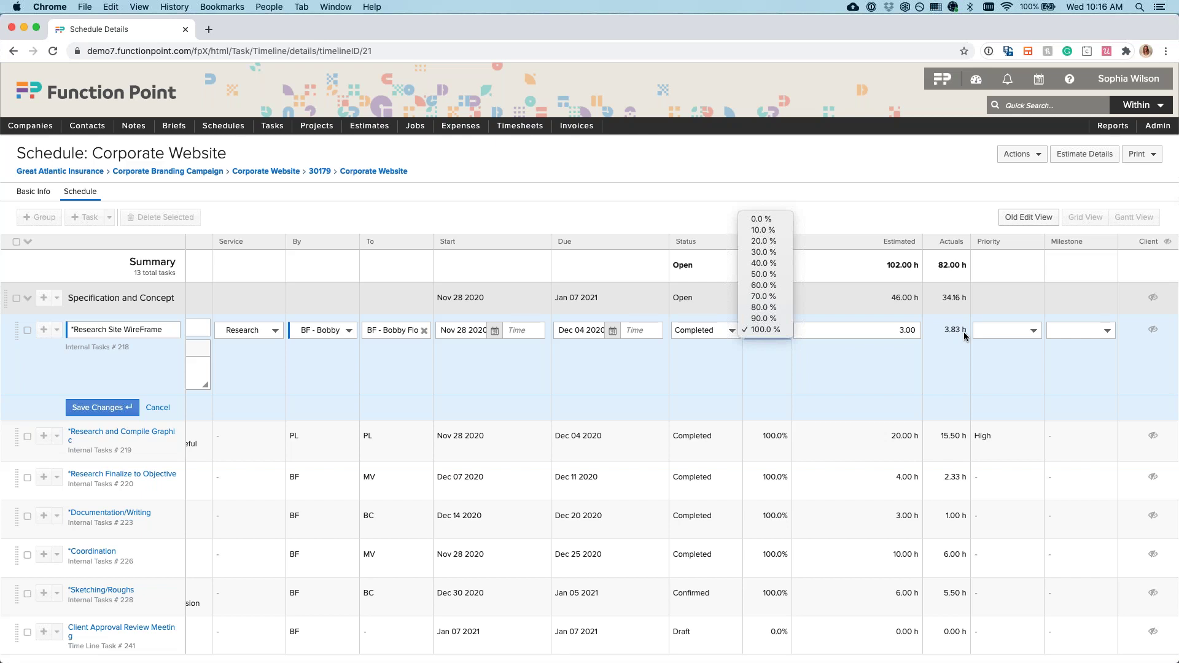
click(764, 297)
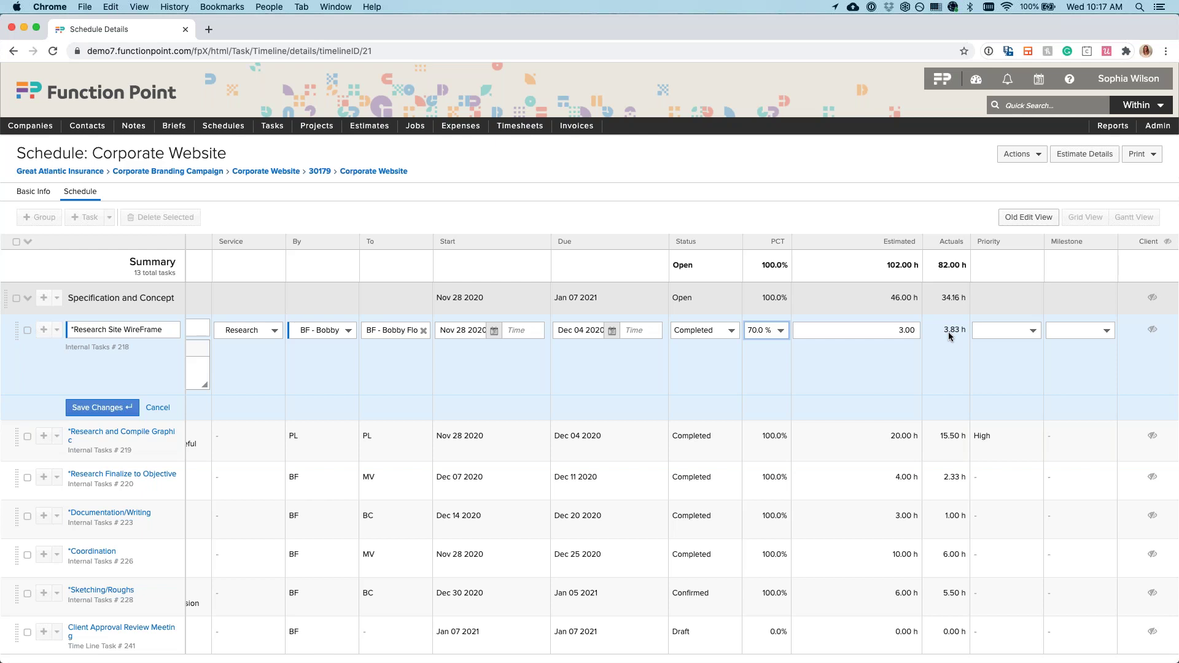
Step: Examine the priority and milestone options available for the Research Site WireFrame task
click(1011, 330)
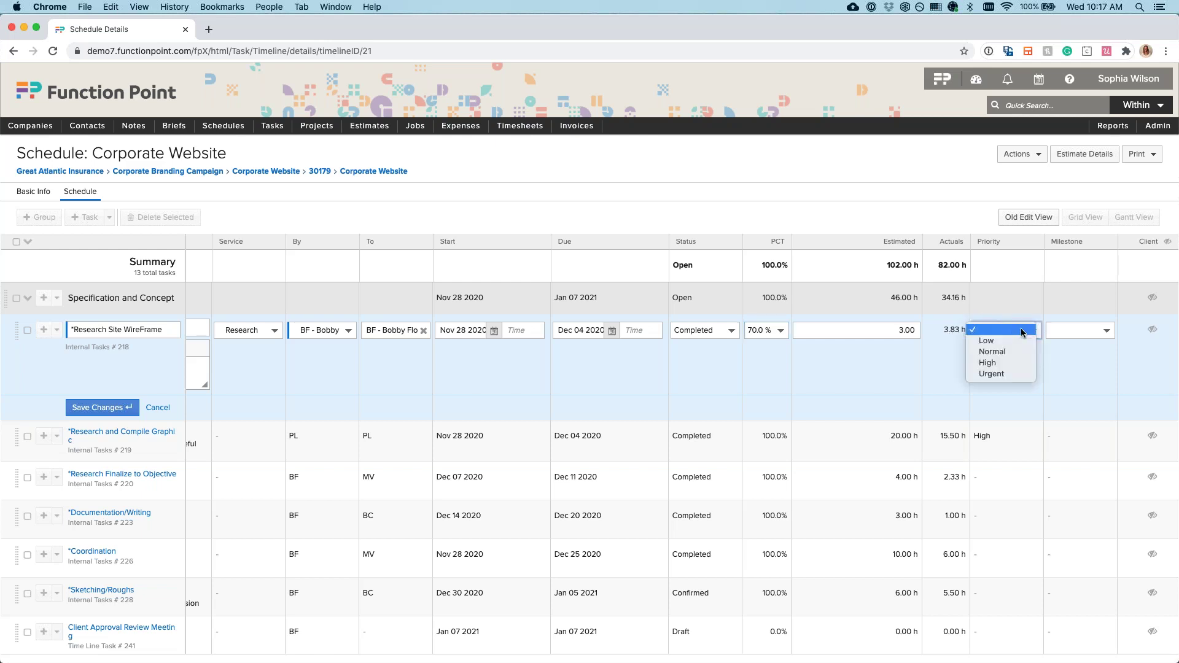
click(1080, 335)
click(1080, 335)
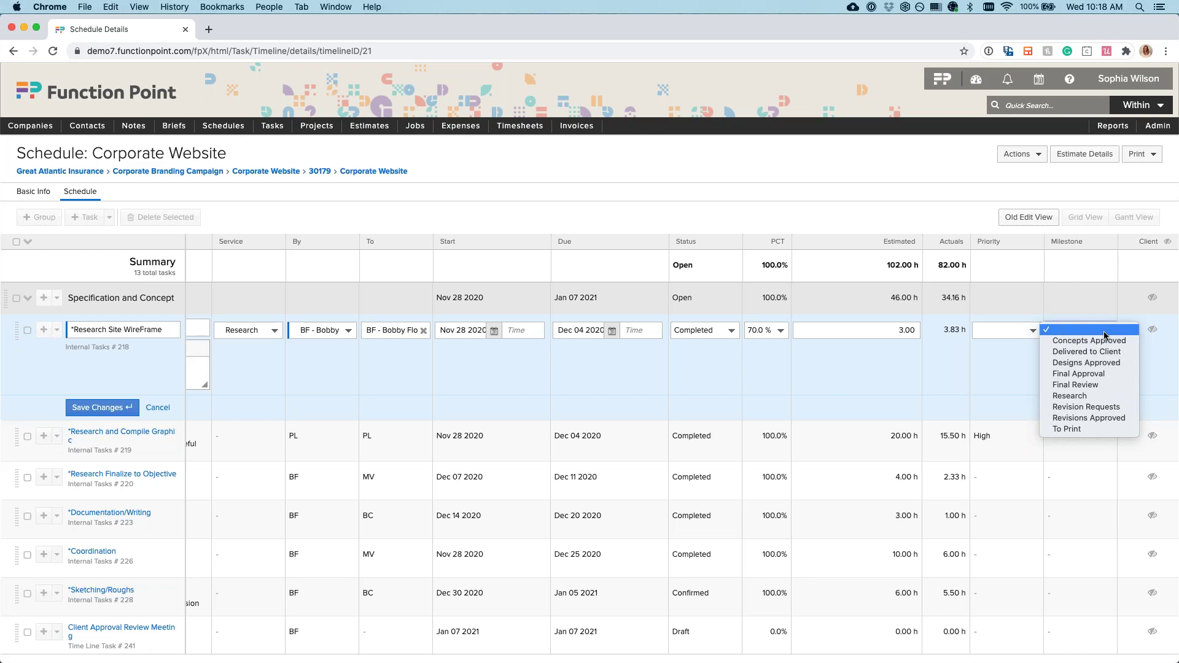
click(1013, 354)
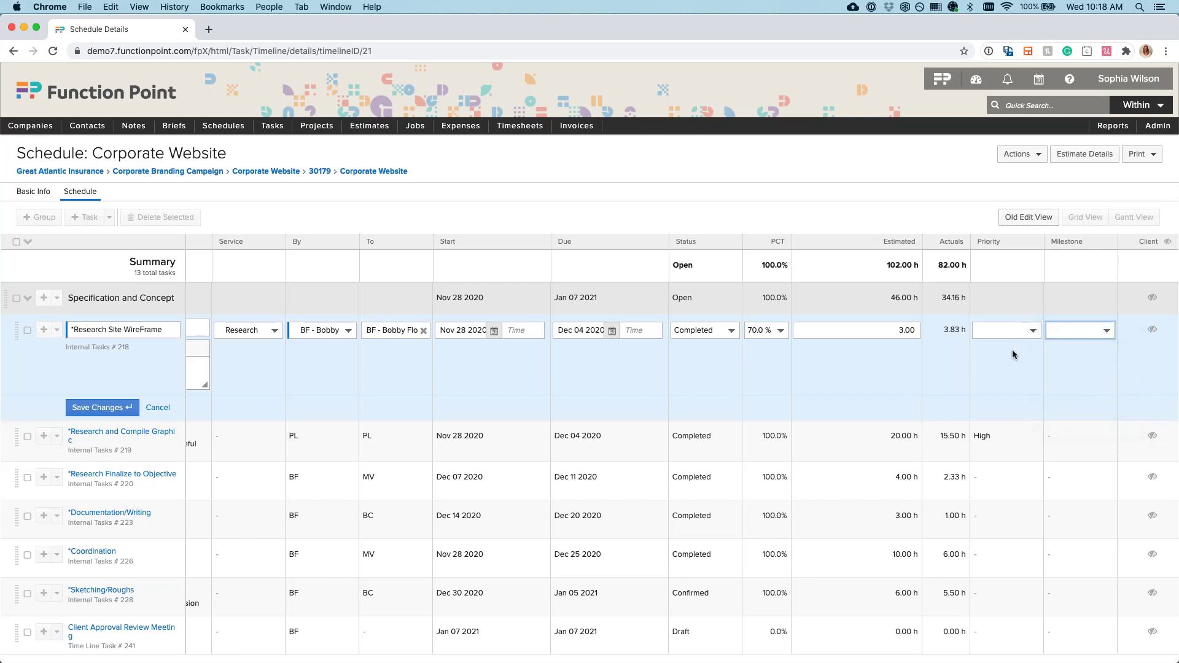
Step: Refresh the schedule and make the Research Site WireFrame task visible to Client Portal users
click(1150, 332)
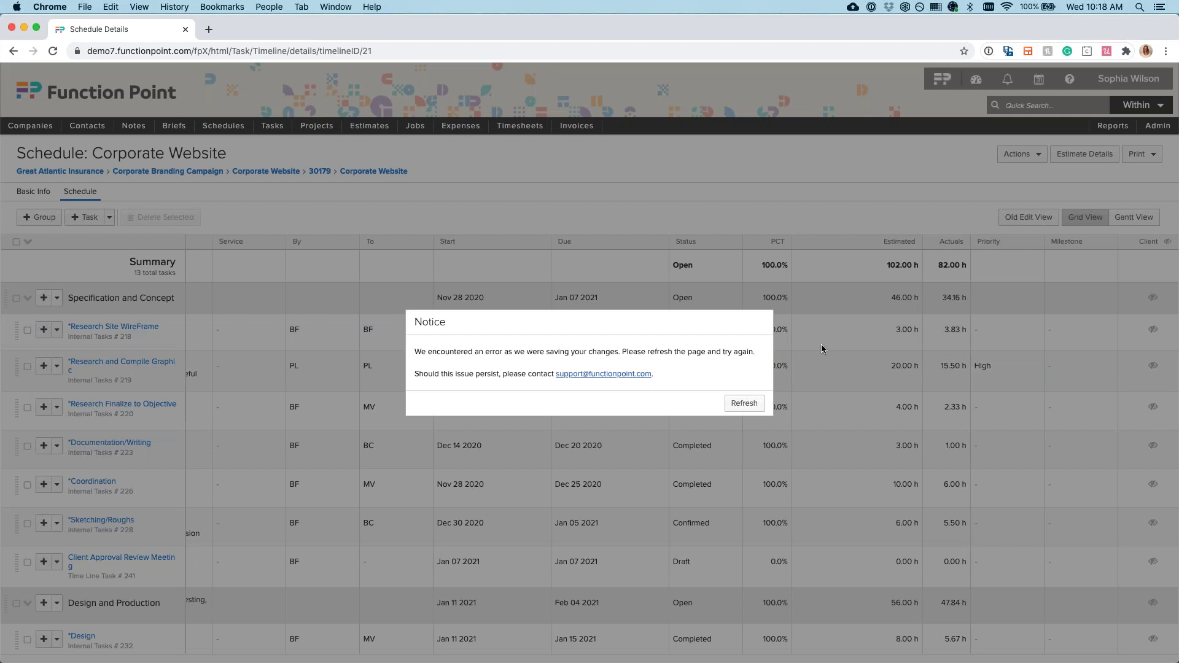
click(749, 403)
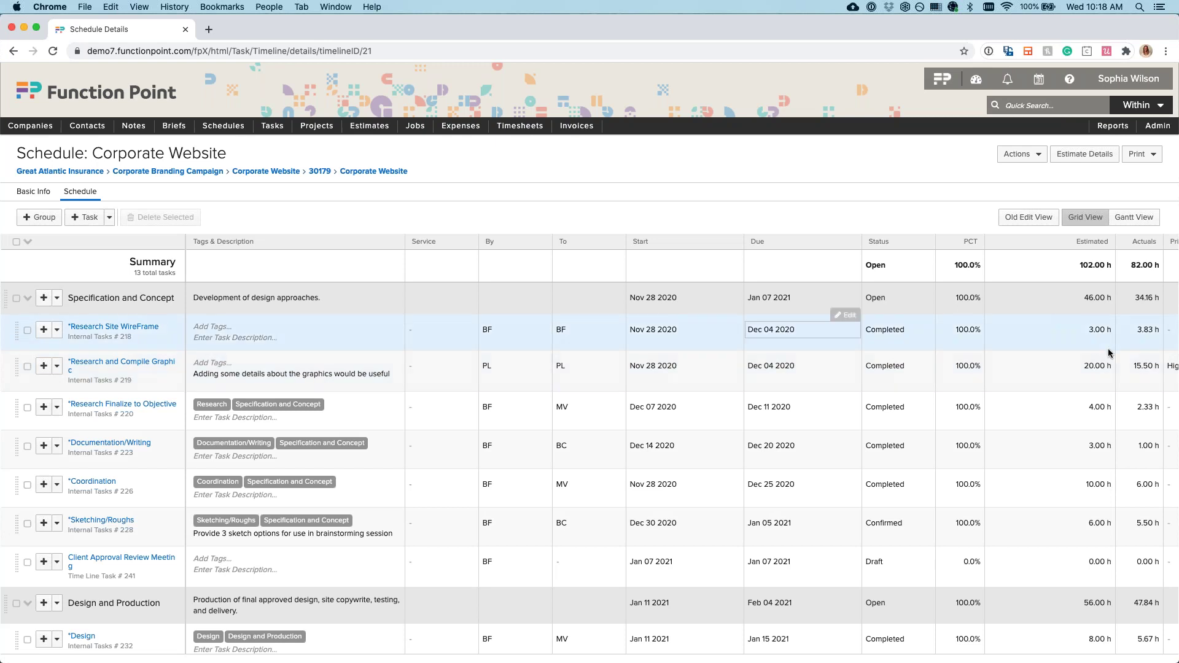
scroll(1112, 344, right, 5)
click(1153, 330)
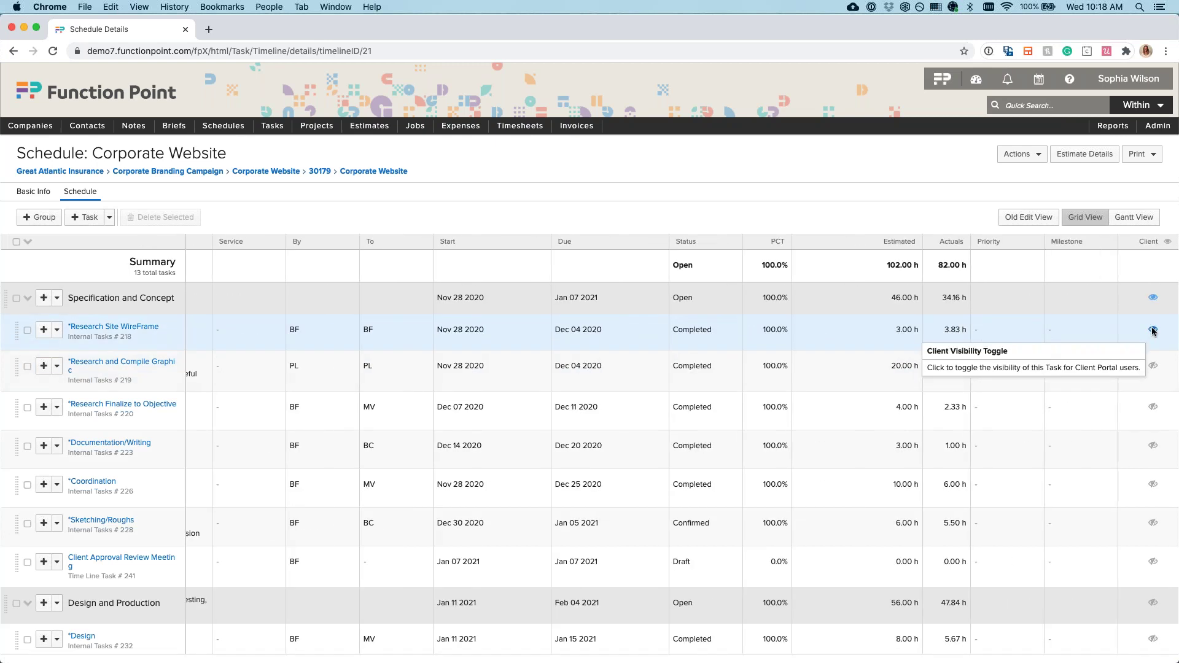
Step: Examine the print options for the entire schedule and for client visible items
click(1146, 155)
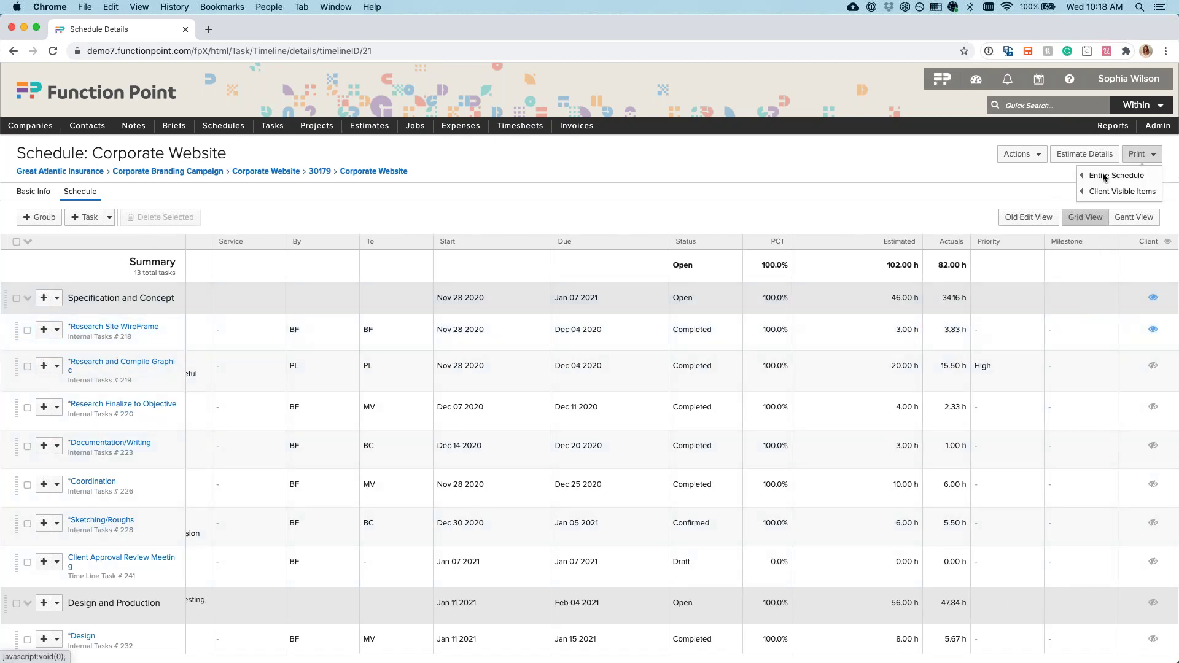
mouse_move(1133, 177)
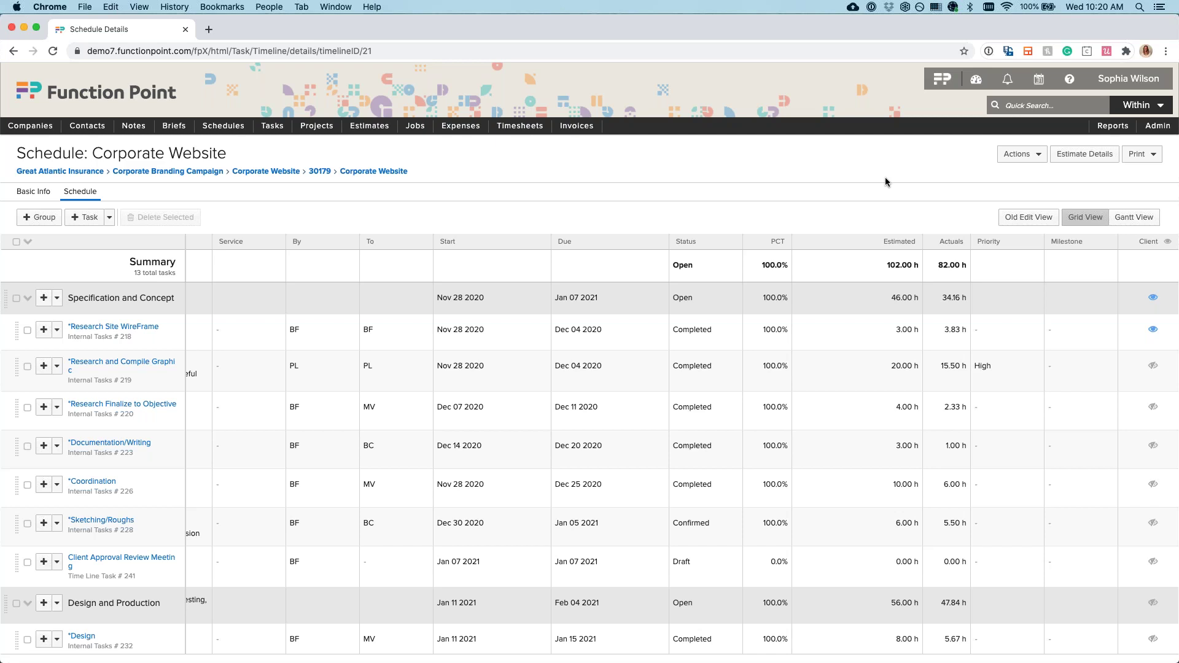
Step: Switch the schedule to Gantt view and move the Research Site WireFrame task to Dec 15–21 2020
click(1134, 217)
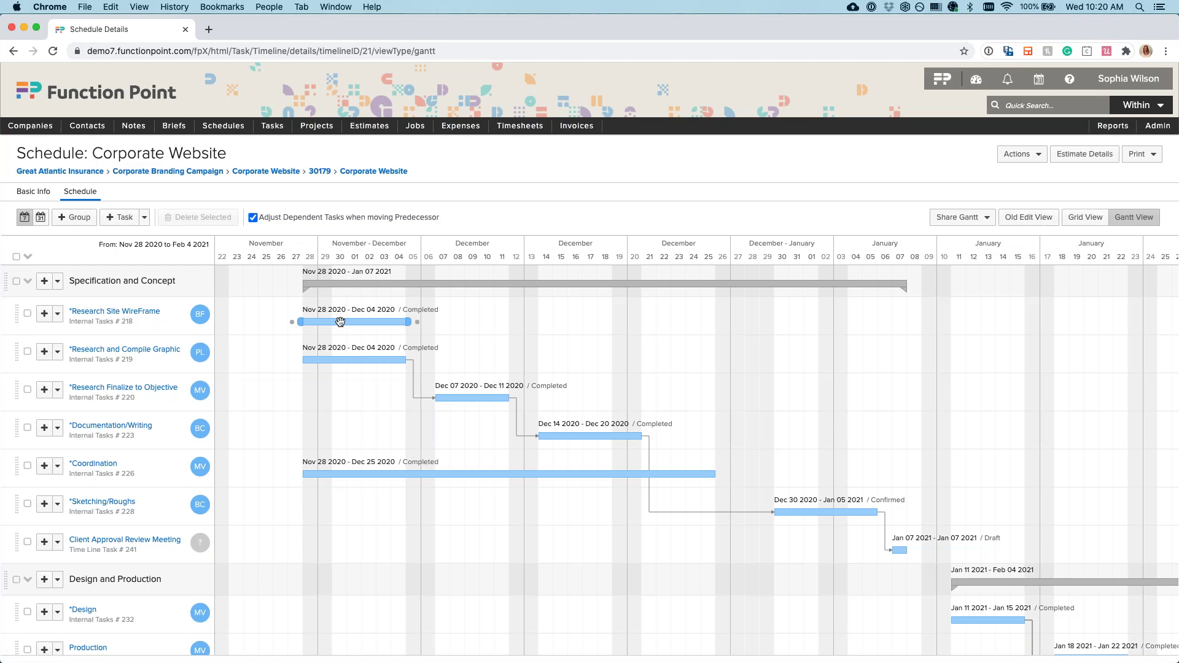
drag(342, 322, 598, 323)
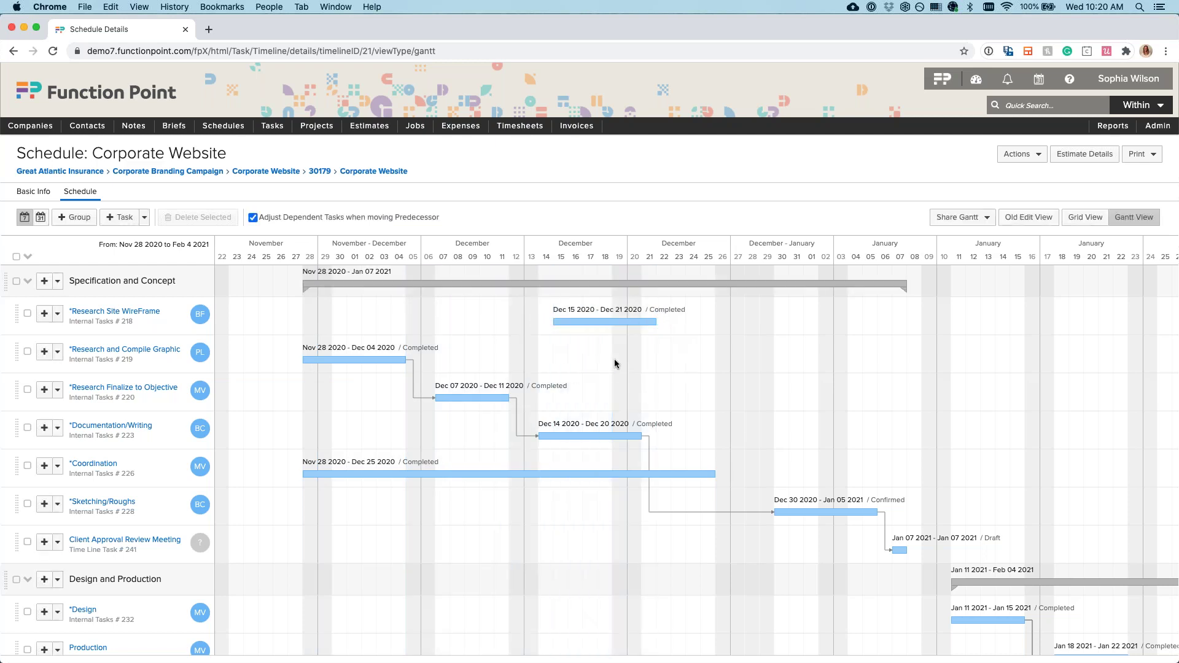
mouse_move(613, 319)
mouse_move(658, 310)
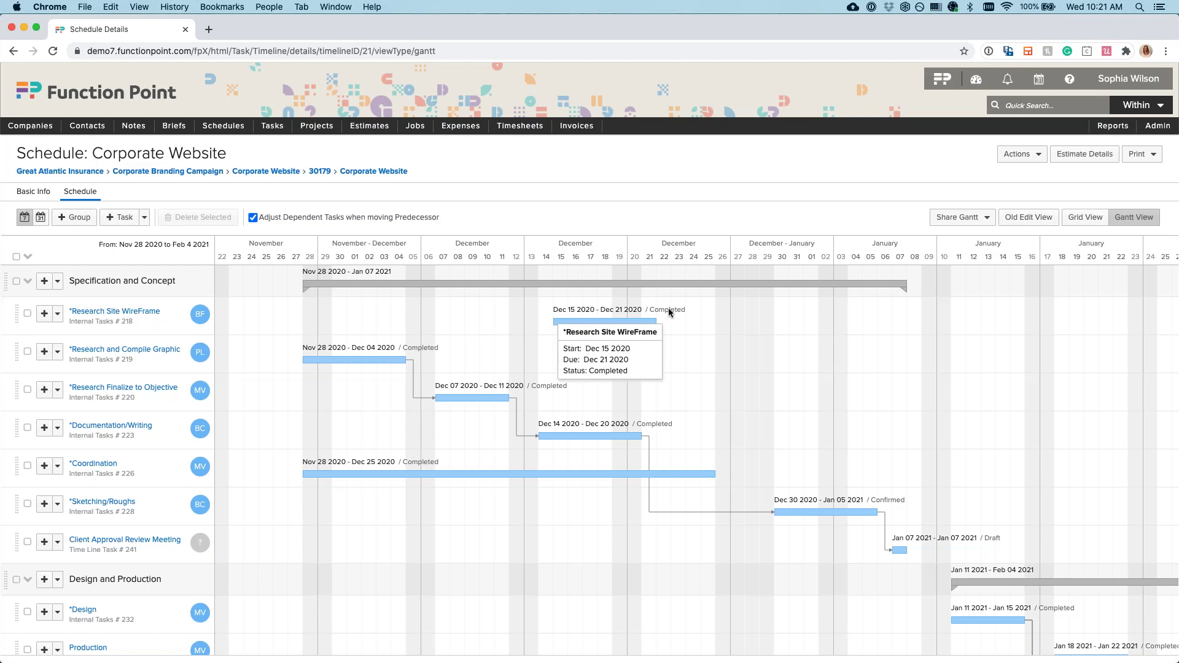
Step: With dependent task adjustment turned off, move Research and Compile Graphic to Dec 9–15 2020 and back to Nov 30–Dec 4 2020
click(414, 386)
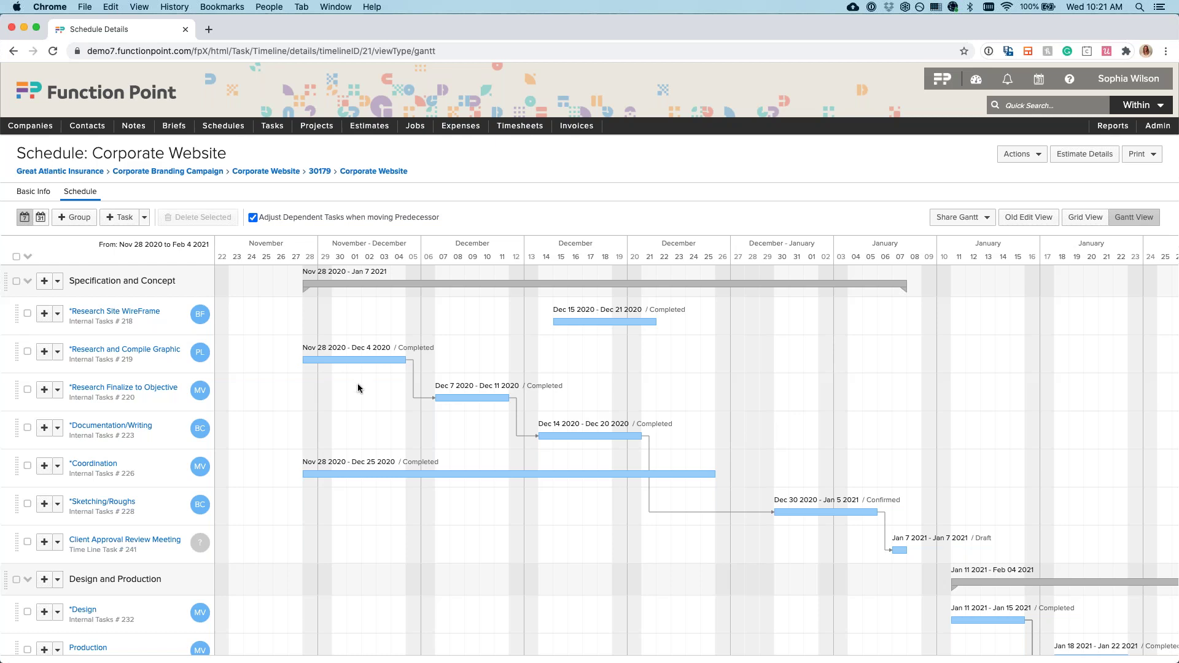
mouse_move(415, 347)
mouse_move(412, 385)
mouse_move(349, 361)
click(252, 218)
mouse_move(338, 358)
drag(339, 358, 503, 362)
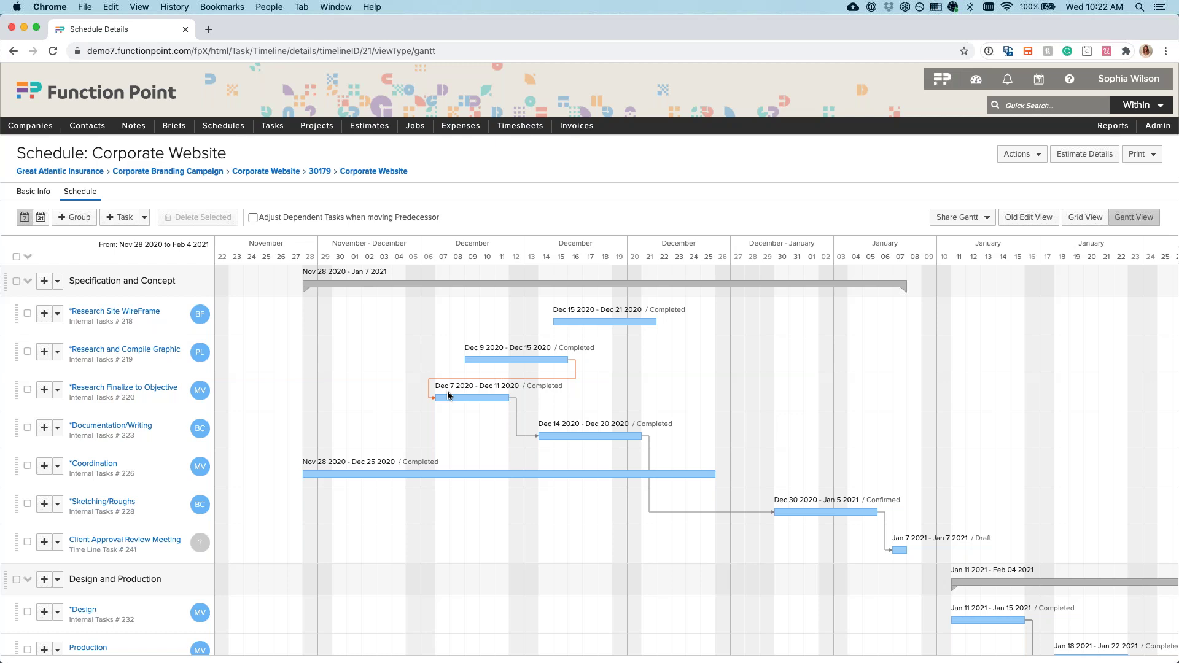
drag(367, 363, 366, 363)
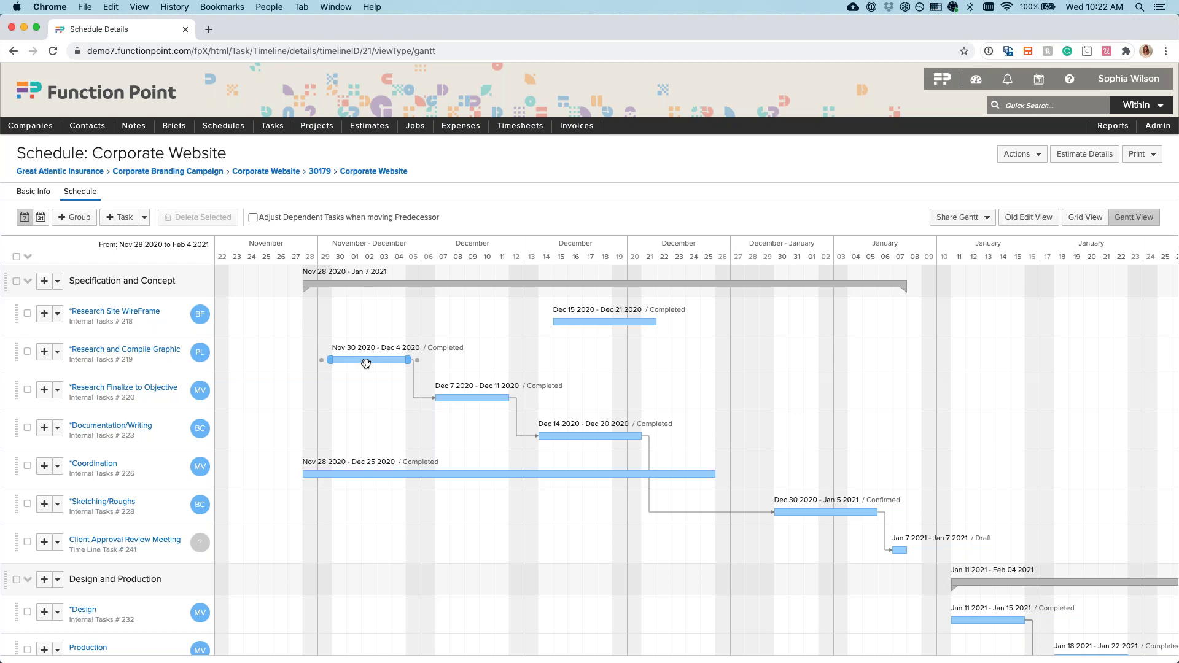
Step: Turn on dependent task adjustment and move the Research and Compile Graphic task to Dec 14–18 2020
click(252, 217)
mouse_move(366, 363)
mouse_down()
mouse_move(582, 374)
mouse_move(570, 374)
mouse_up()
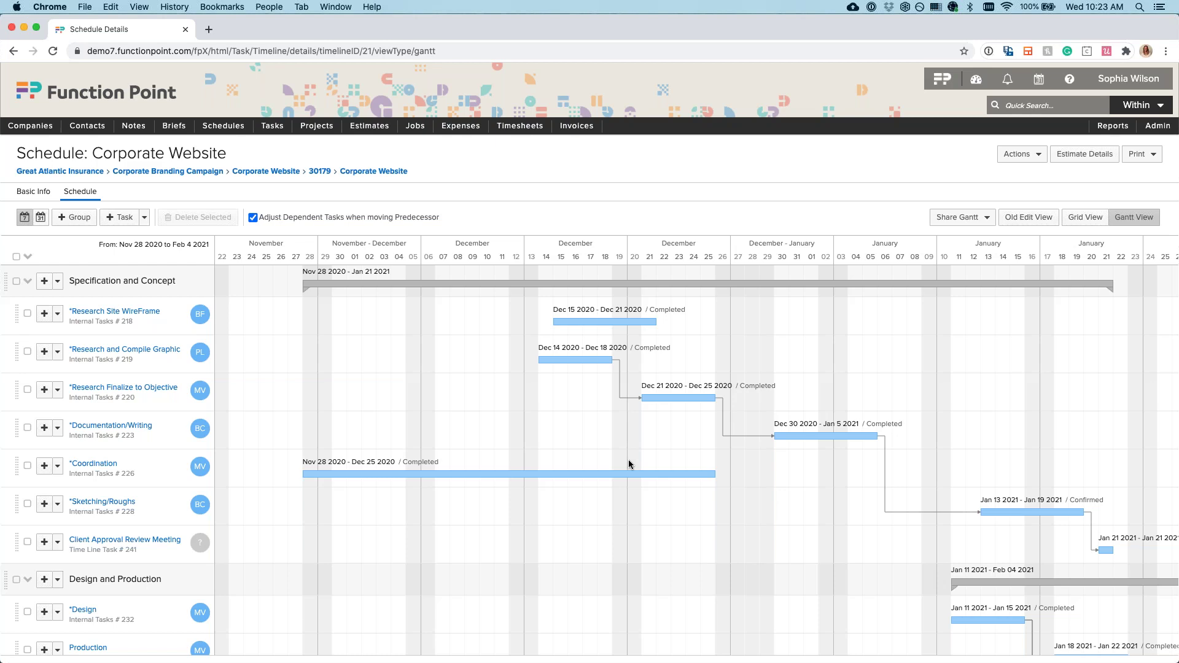
Step: Generate a public Gantt share link for the selected Research Site WireFrame, Research and Compile Graphic, and Research Finalize to Objective tasks
click(960, 218)
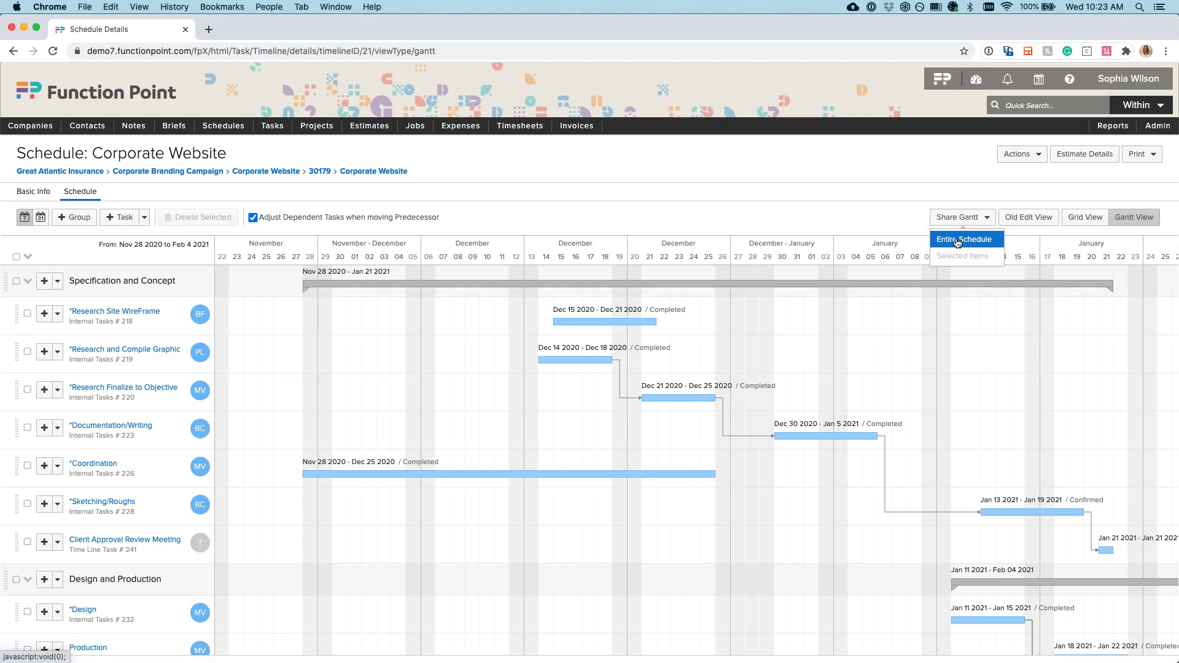
click(27, 313)
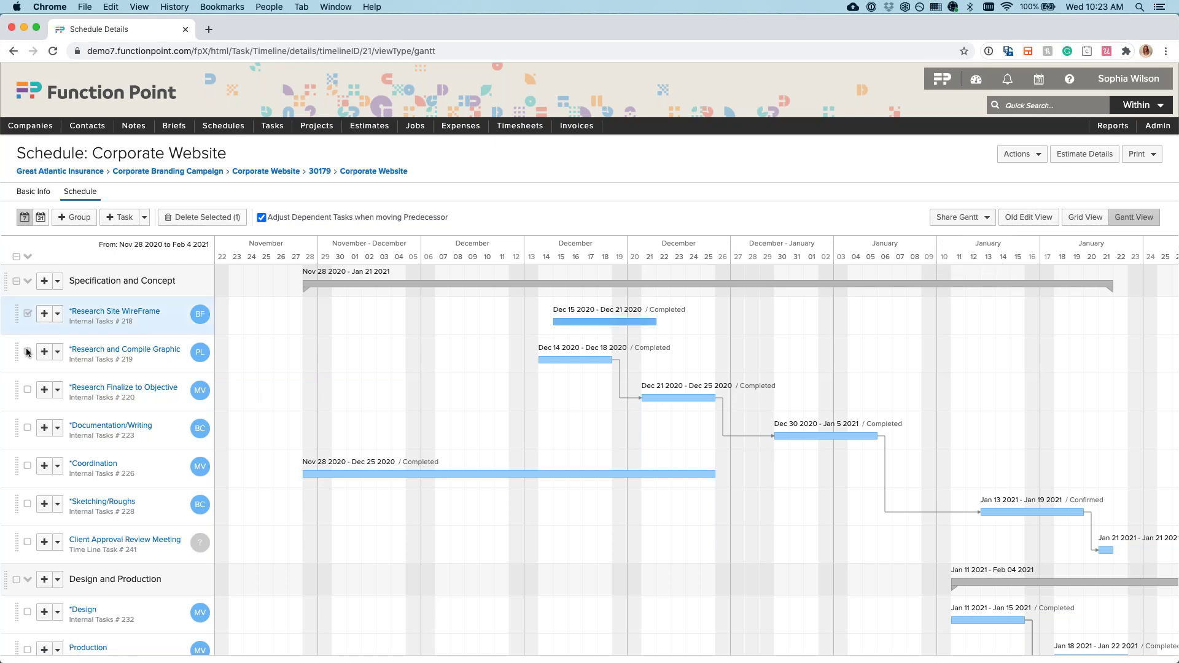
click(27, 351)
click(27, 389)
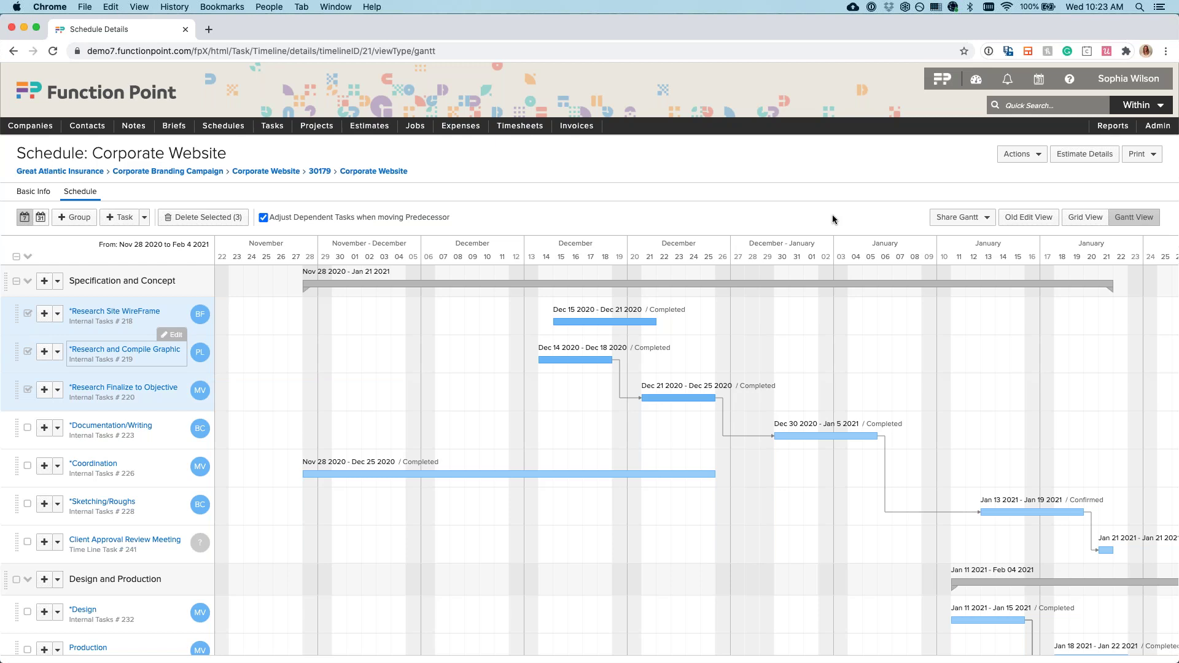
click(963, 217)
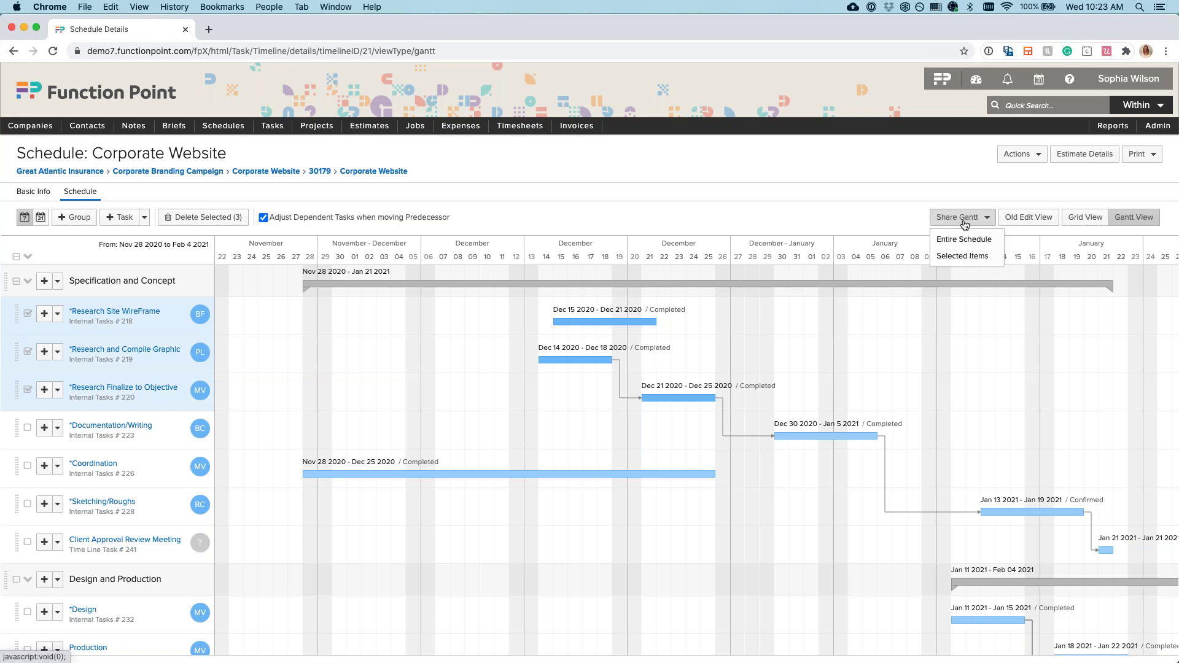
click(952, 259)
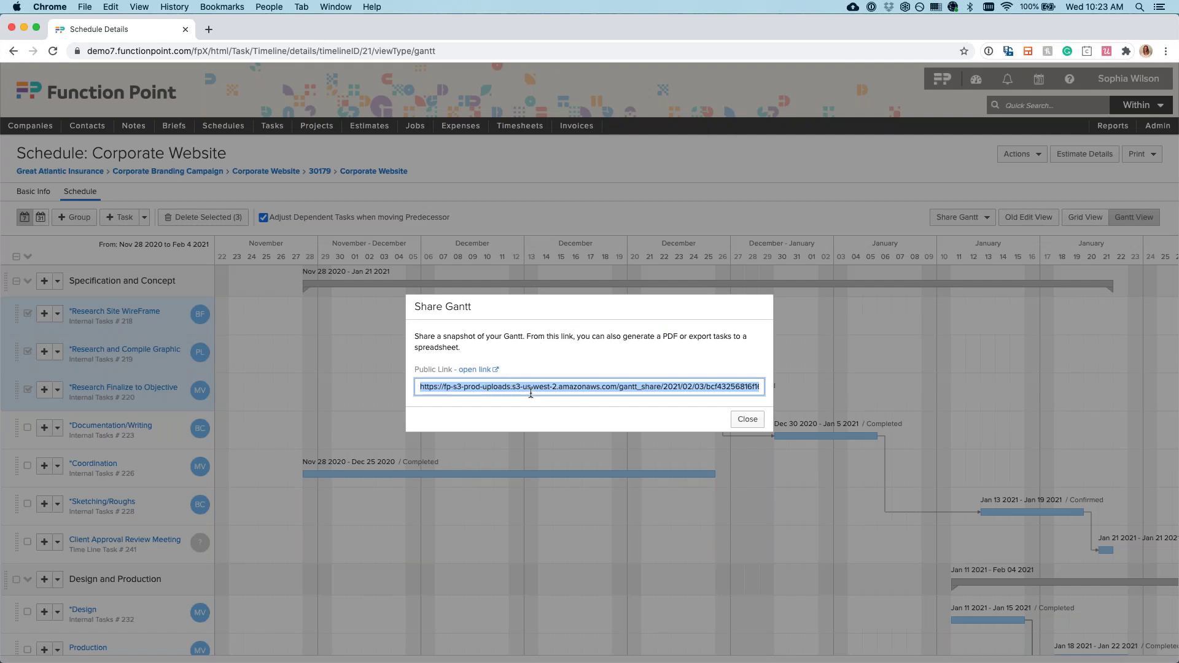
Step: Open the public Gantt snapshot, examine its timeline, and close it to return to the schedule
click(478, 370)
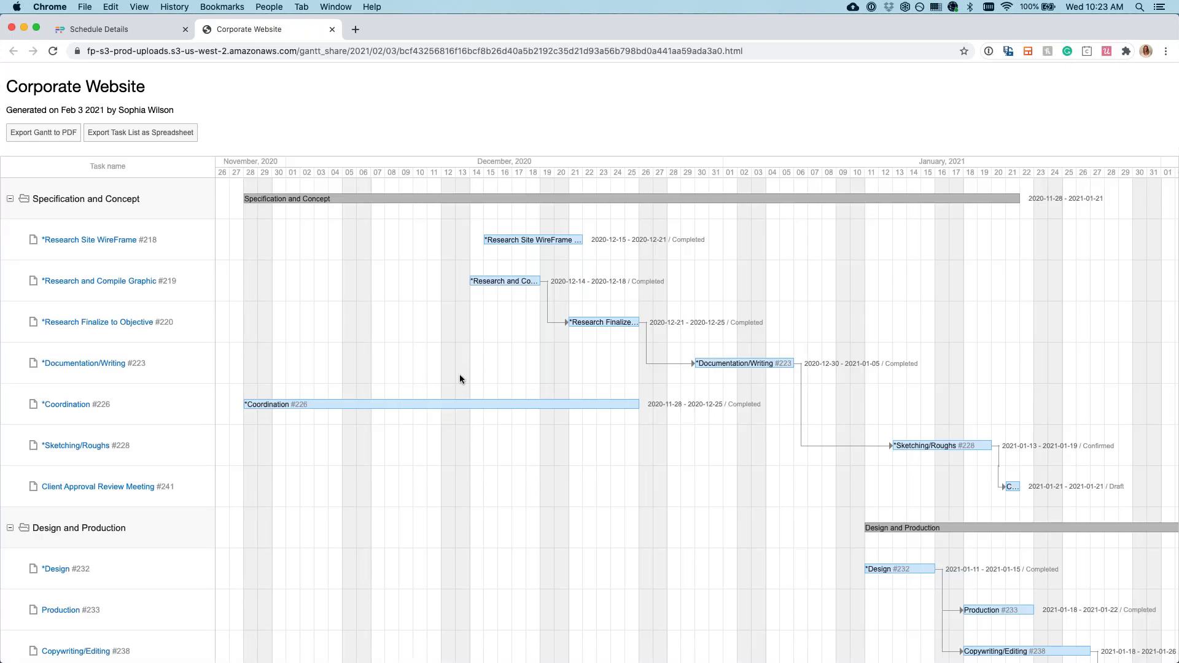
scroll(460, 378, right, 5)
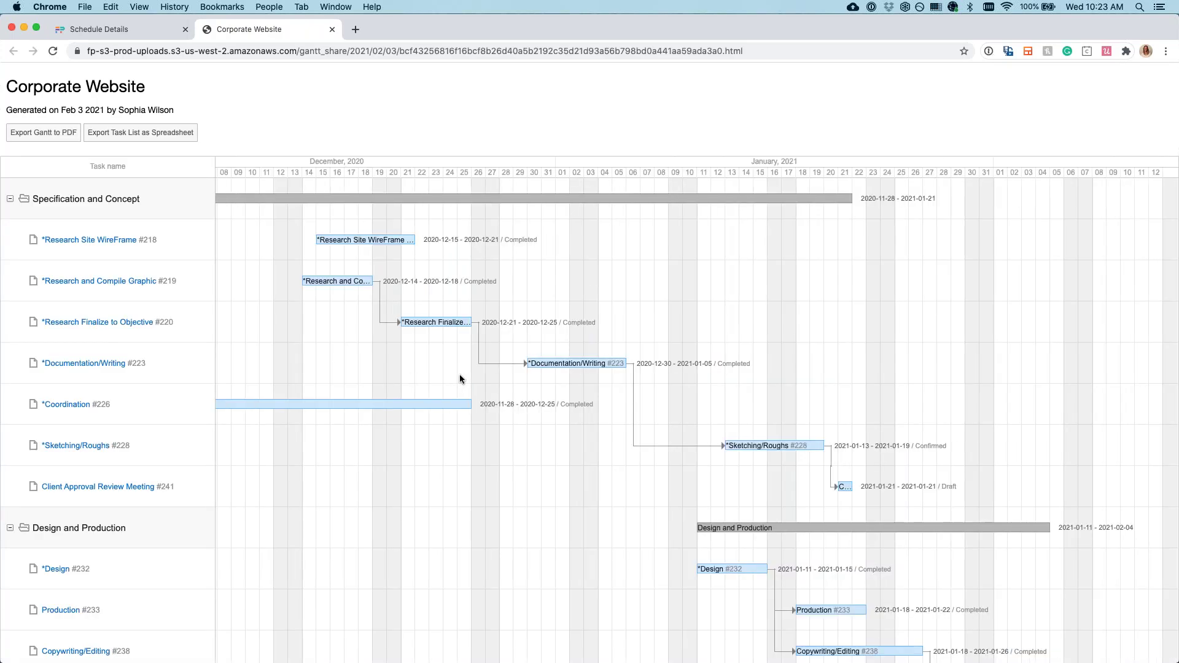
scroll(459, 378, left, 5)
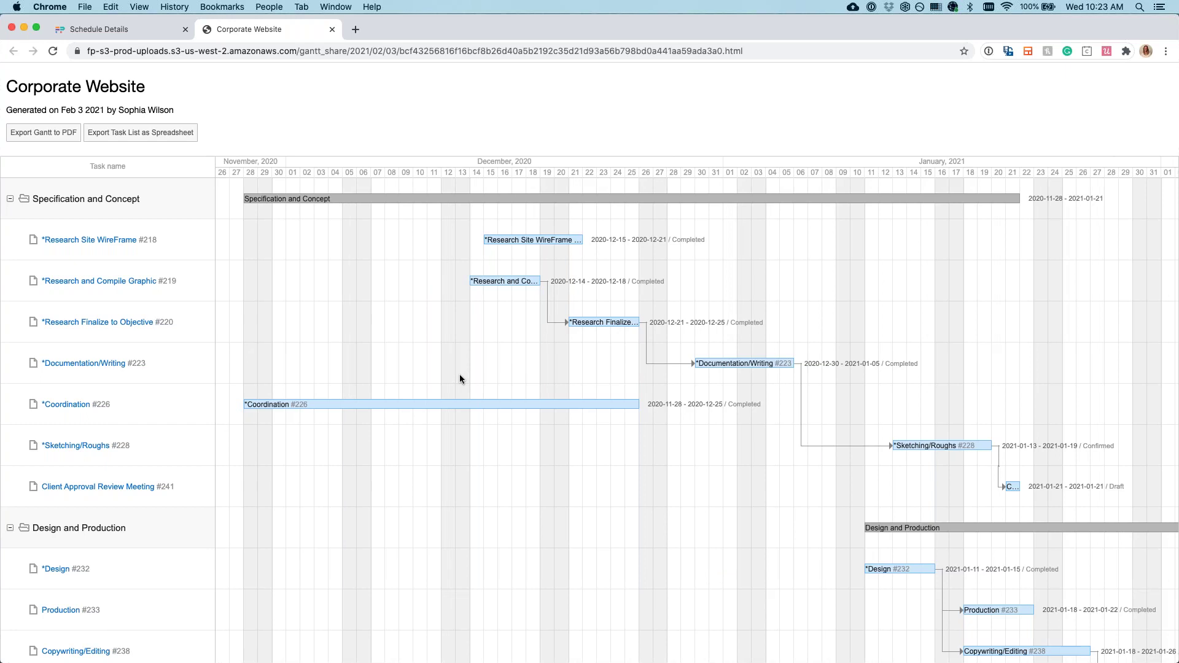
click(332, 29)
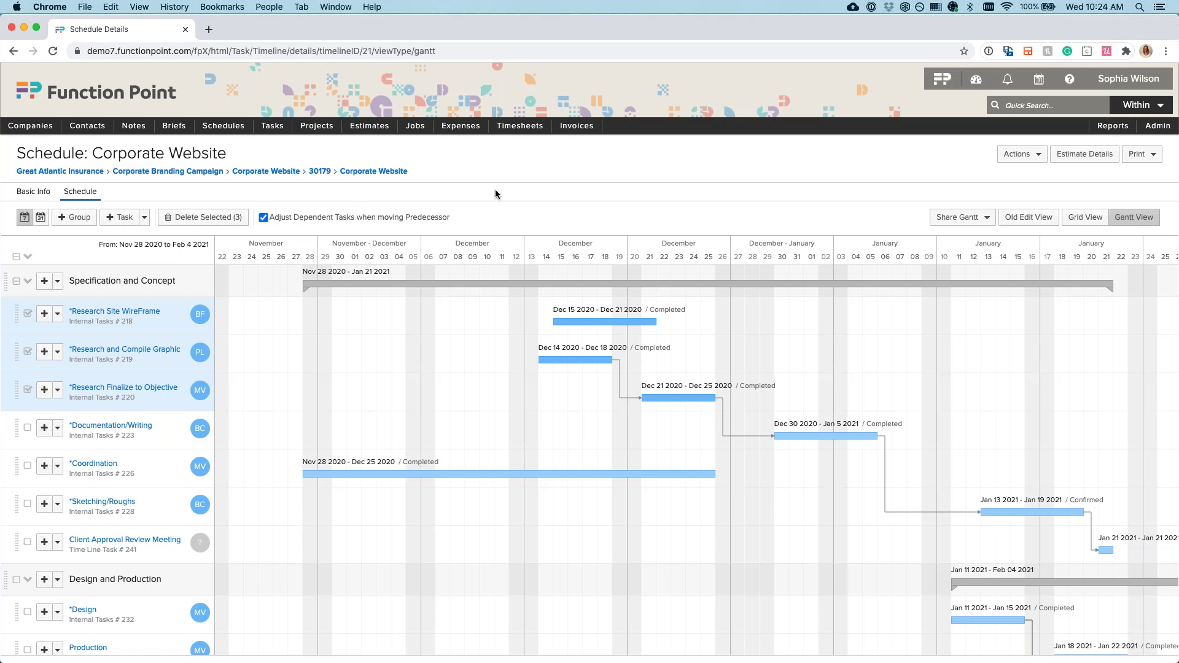
Step: Switch the Corporate Website schedule to Grid view and convert a copy of it to a template
click(1085, 218)
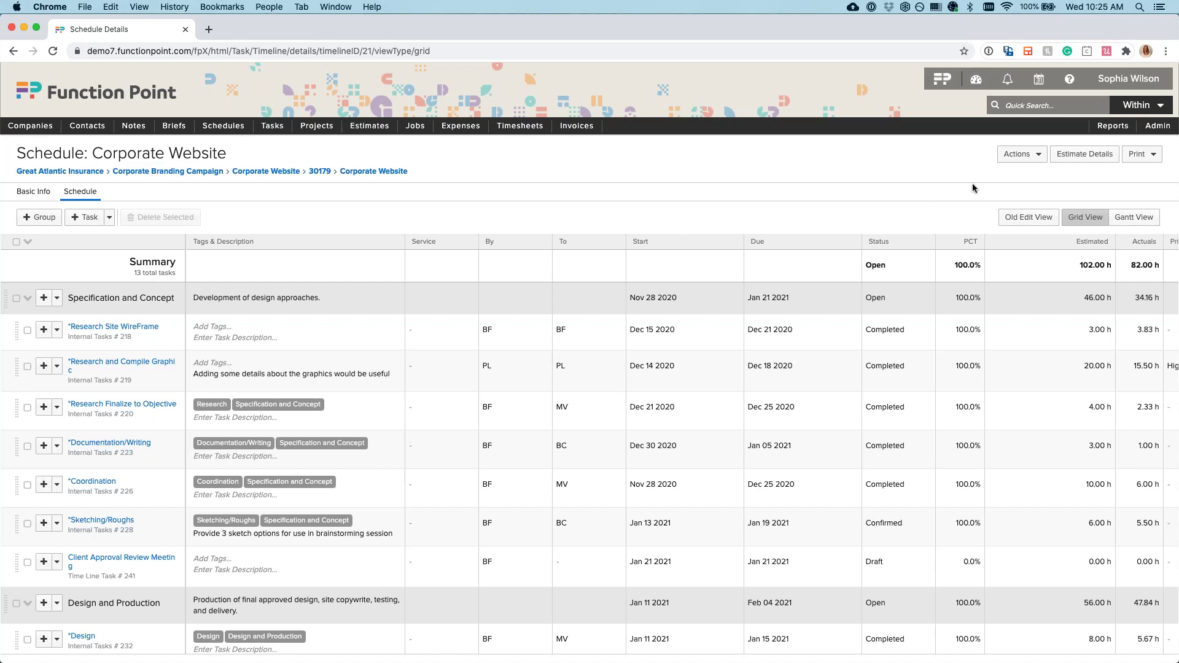
click(1020, 154)
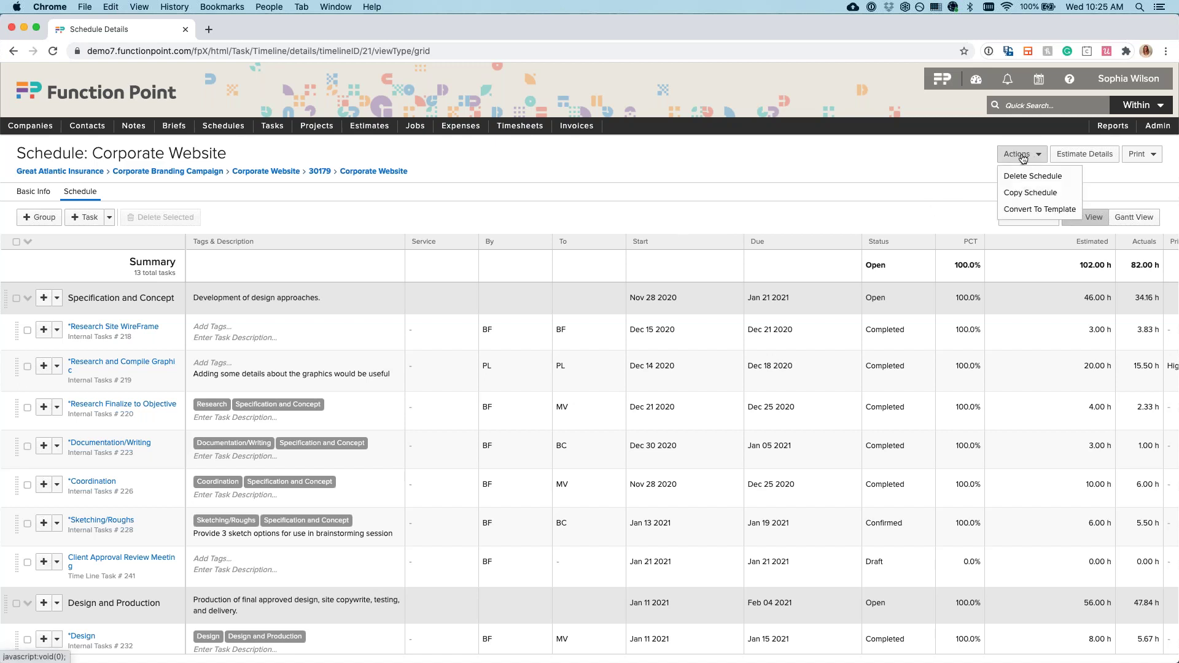
click(1024, 211)
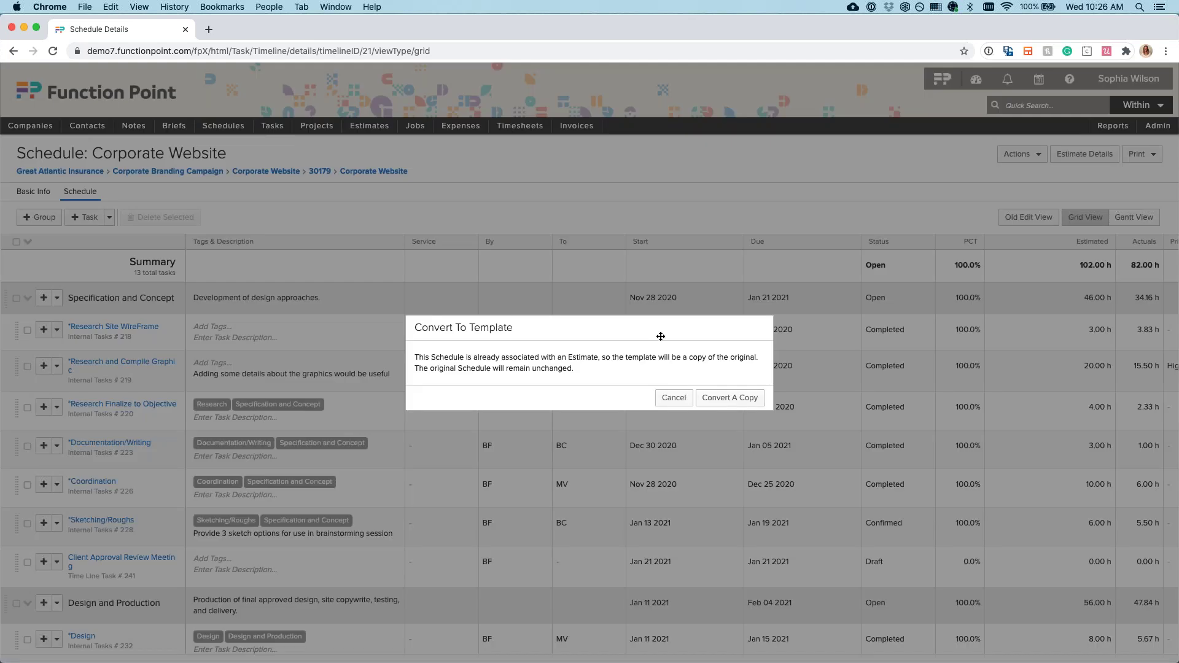
click(730, 399)
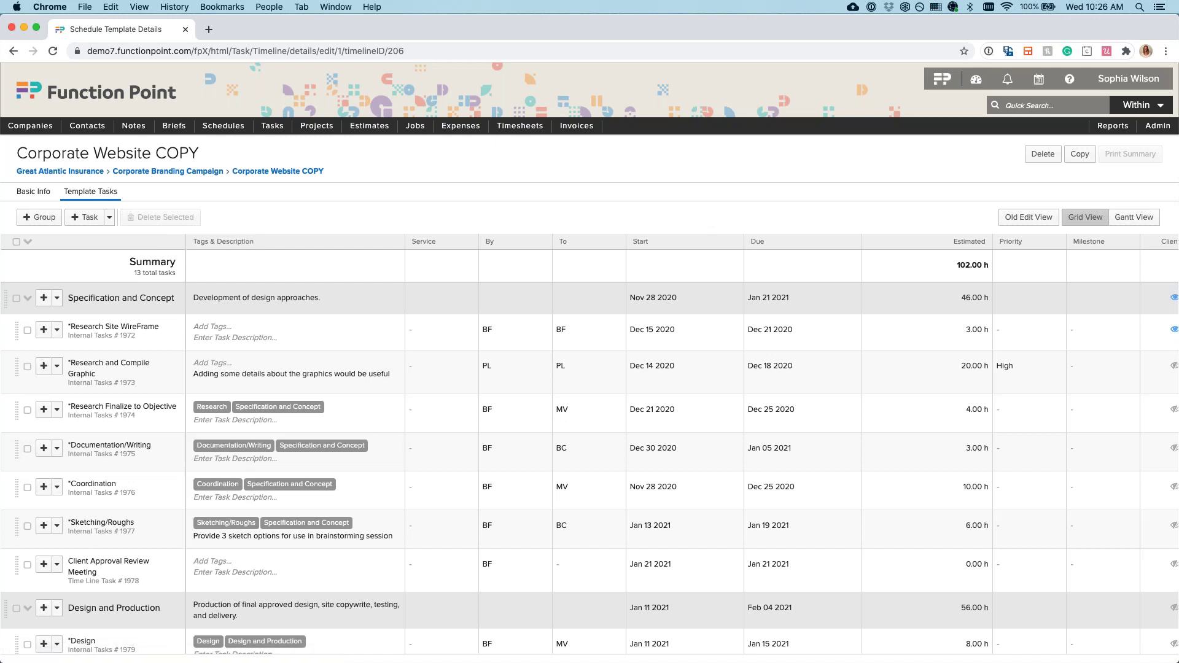
Step: Find all schedules whose schedule type is template
mouse_move(220, 128)
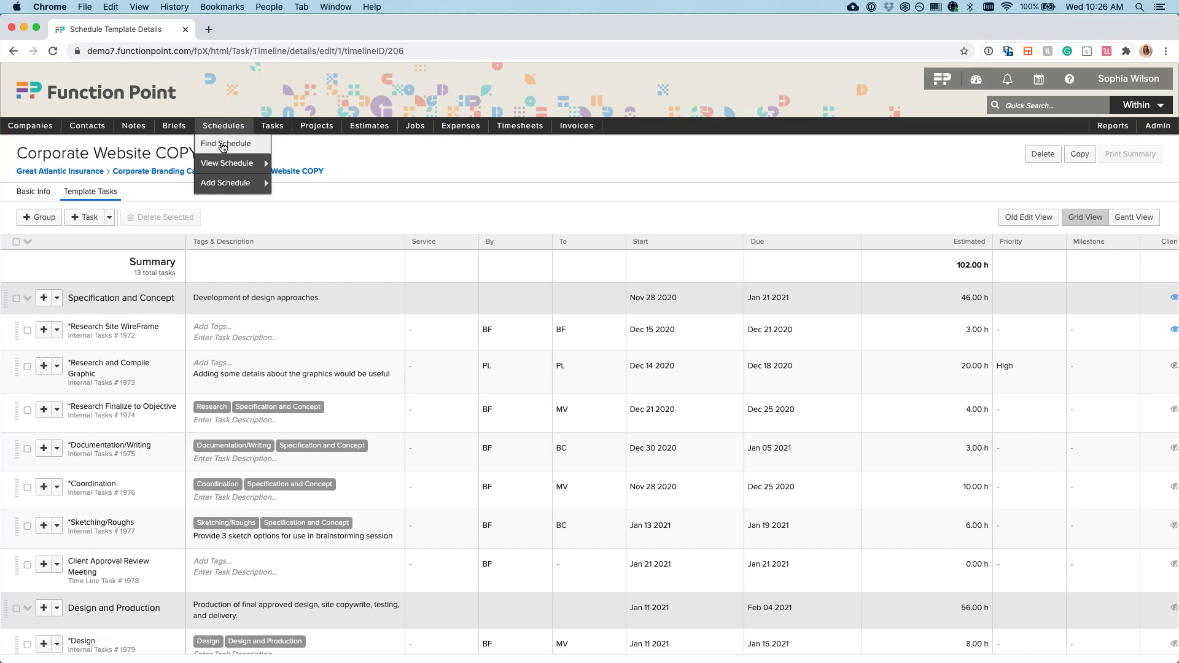
click(223, 147)
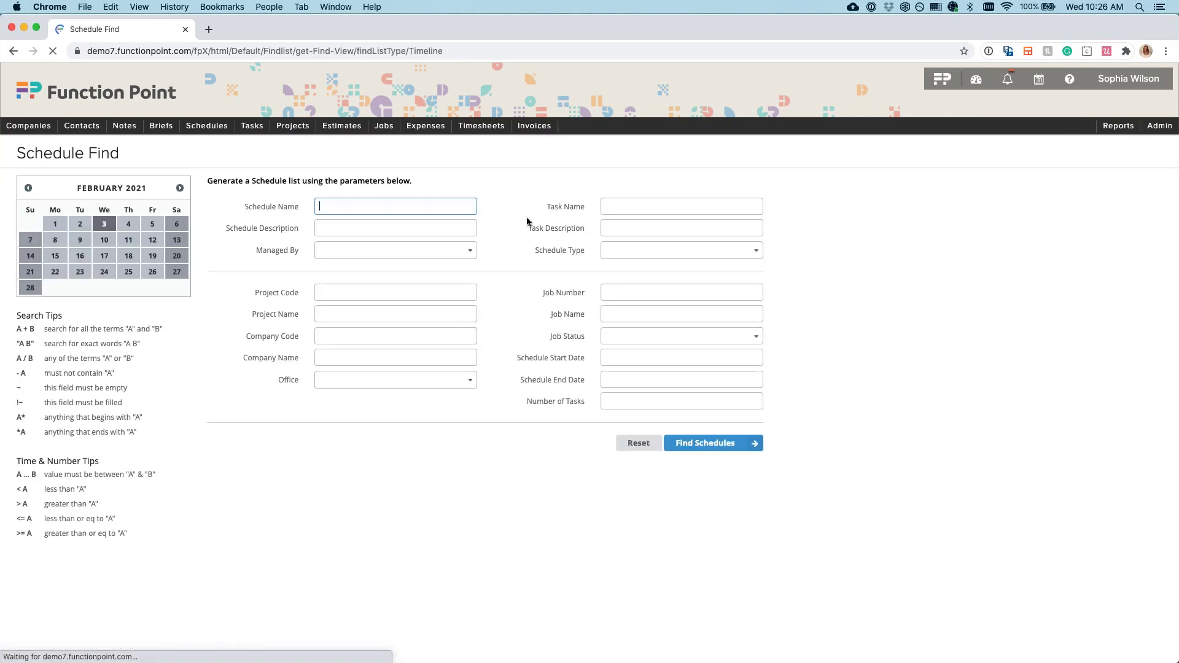
click(673, 250)
click(705, 291)
click(695, 447)
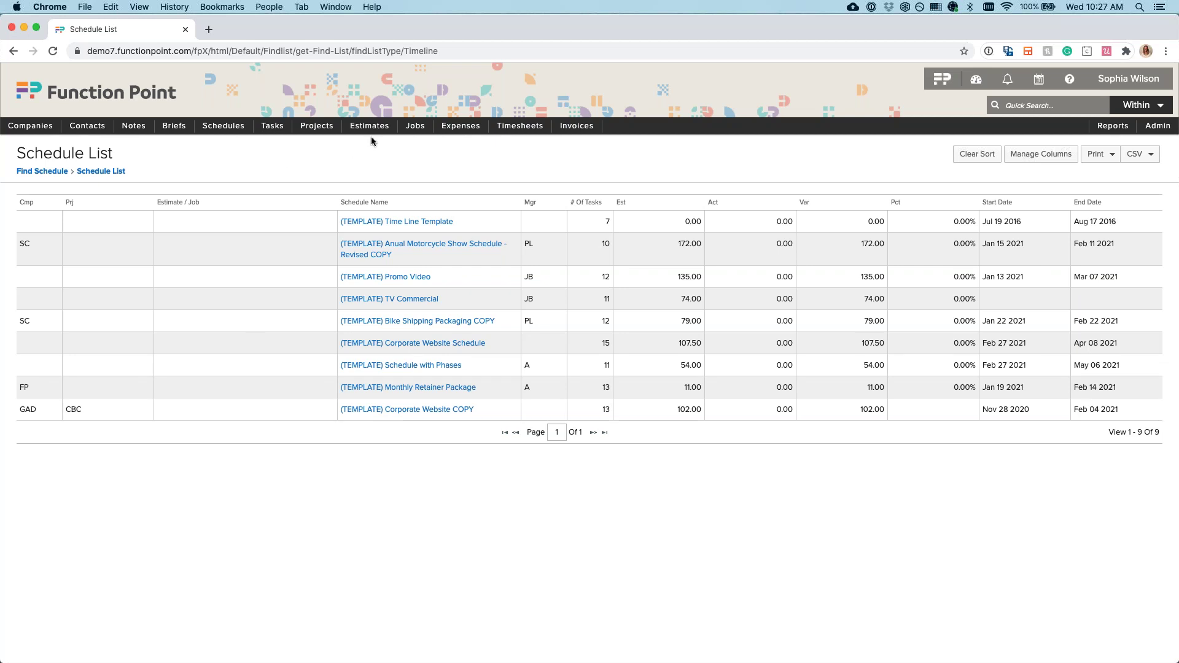
Step: Start a new estimate and name it Webinar Feb 3
mouse_move(370, 125)
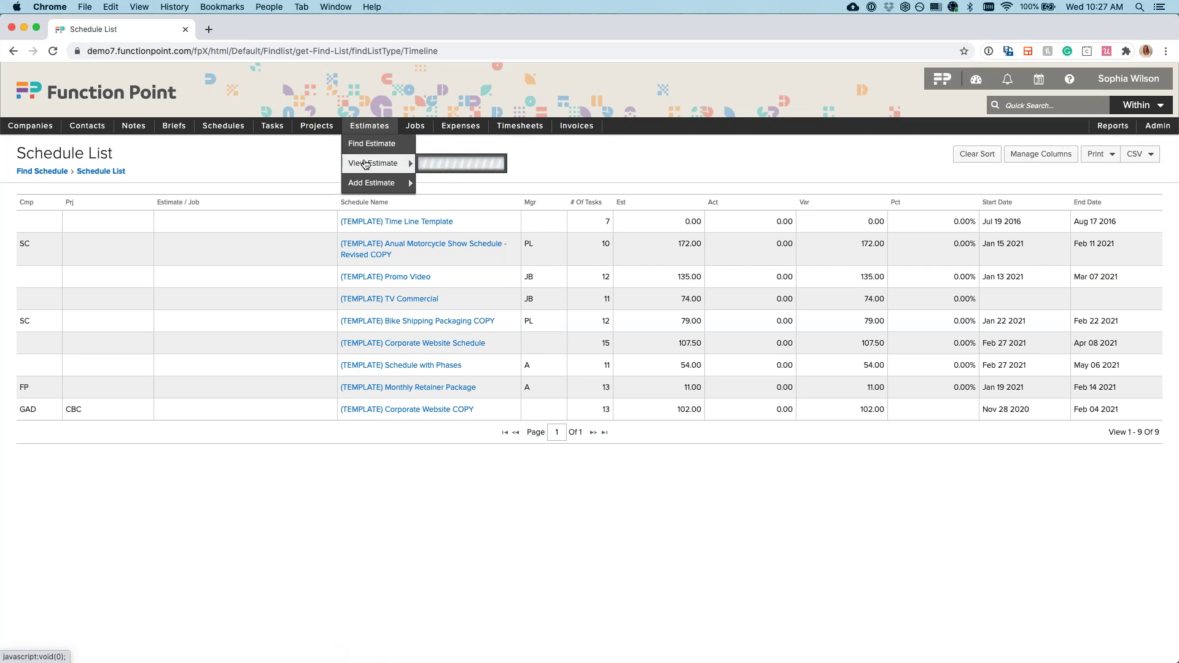
click(366, 181)
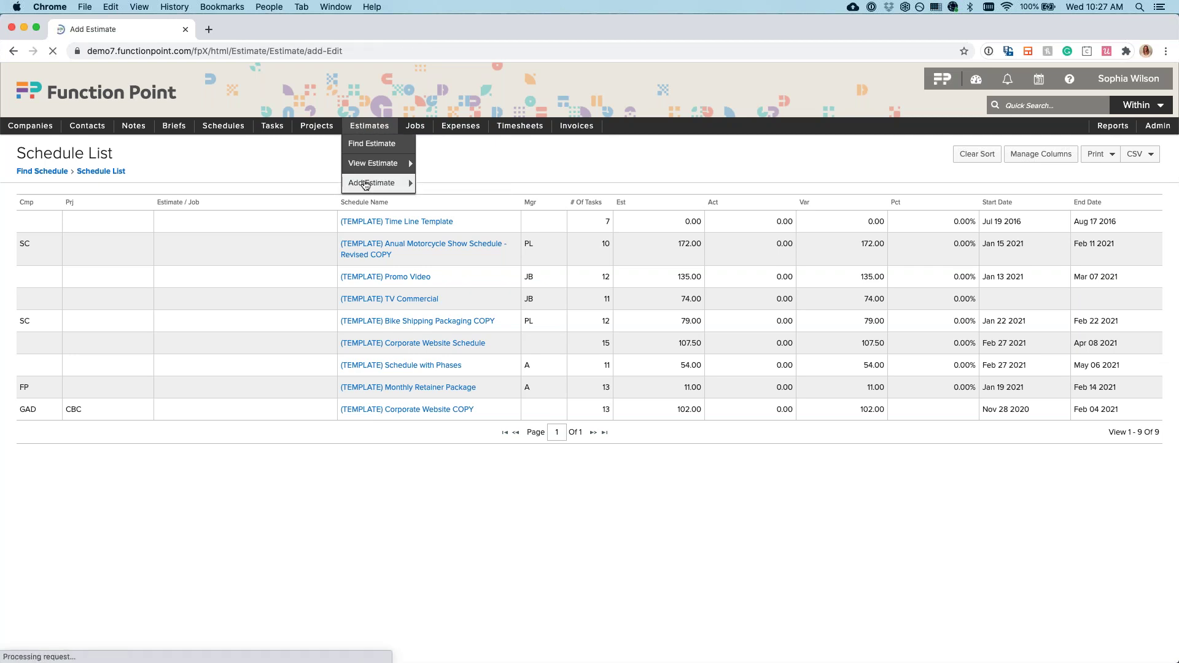
click(355, 206)
text(Webinars)
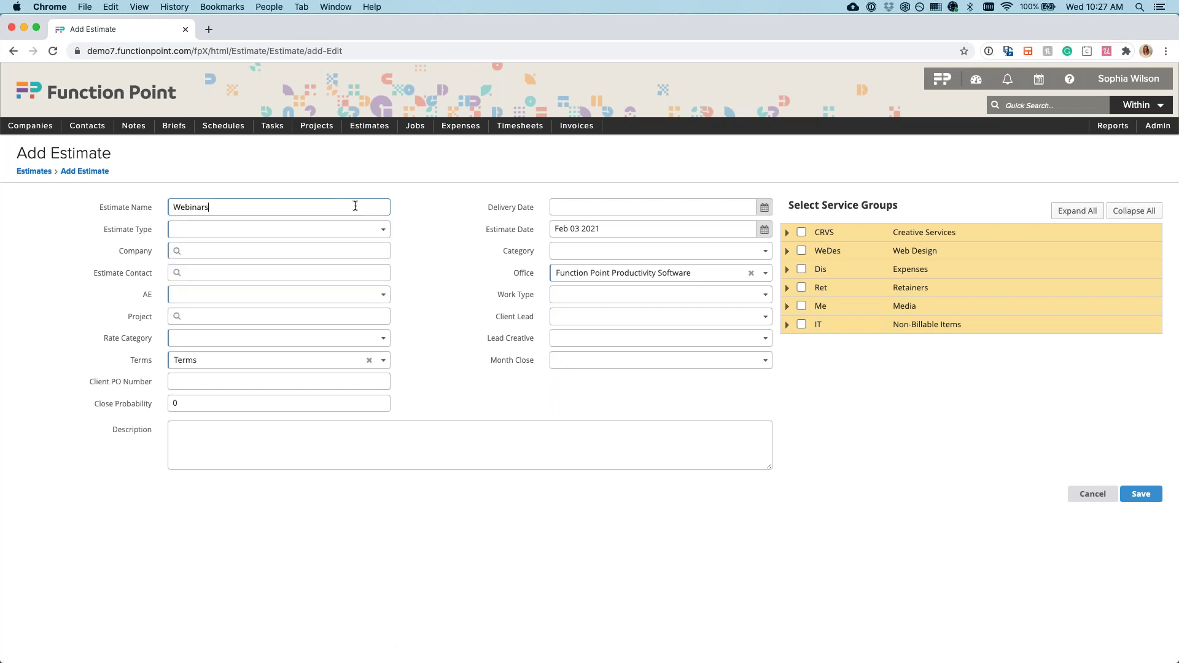
key(BackSpace)
text( Feb 3)
Step: Set the estimate type to Digital Strategy and the company to Avon, include the Creative Services group, and save the estimate
click(377, 231)
click(271, 308)
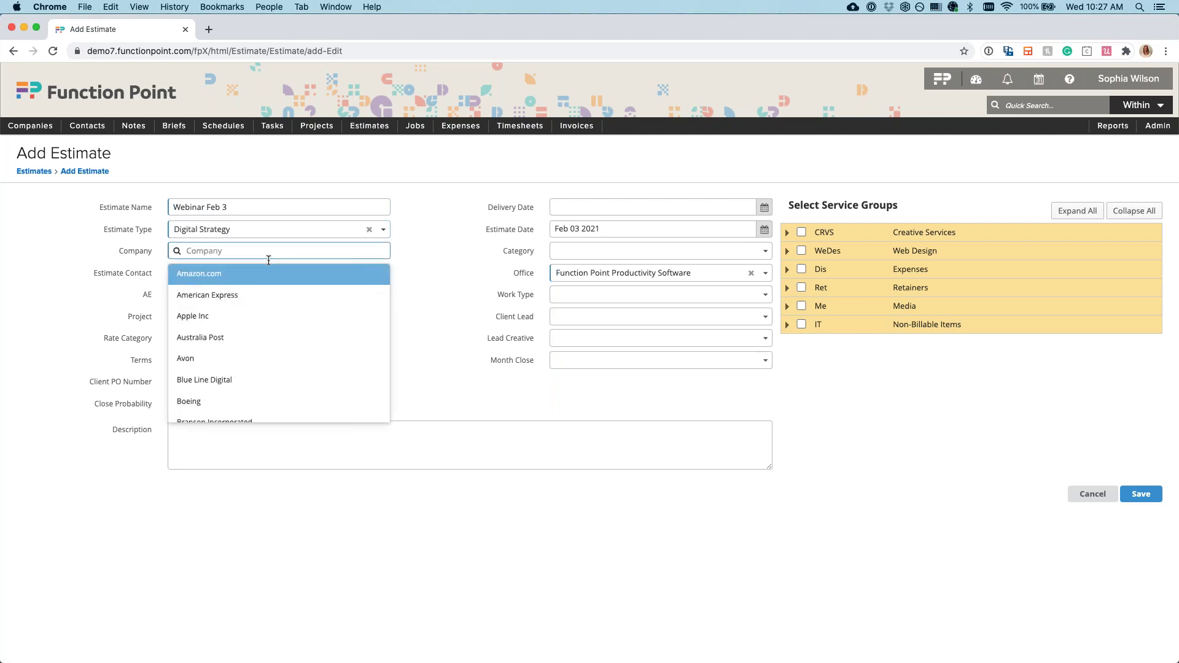
click(221, 359)
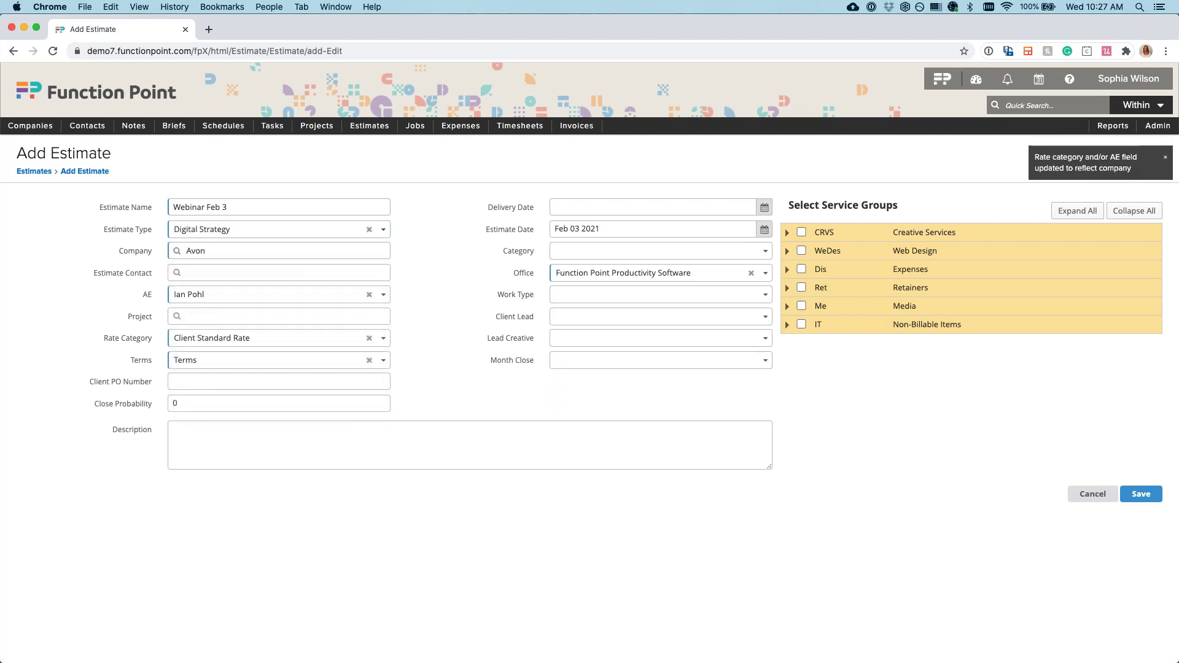
click(802, 232)
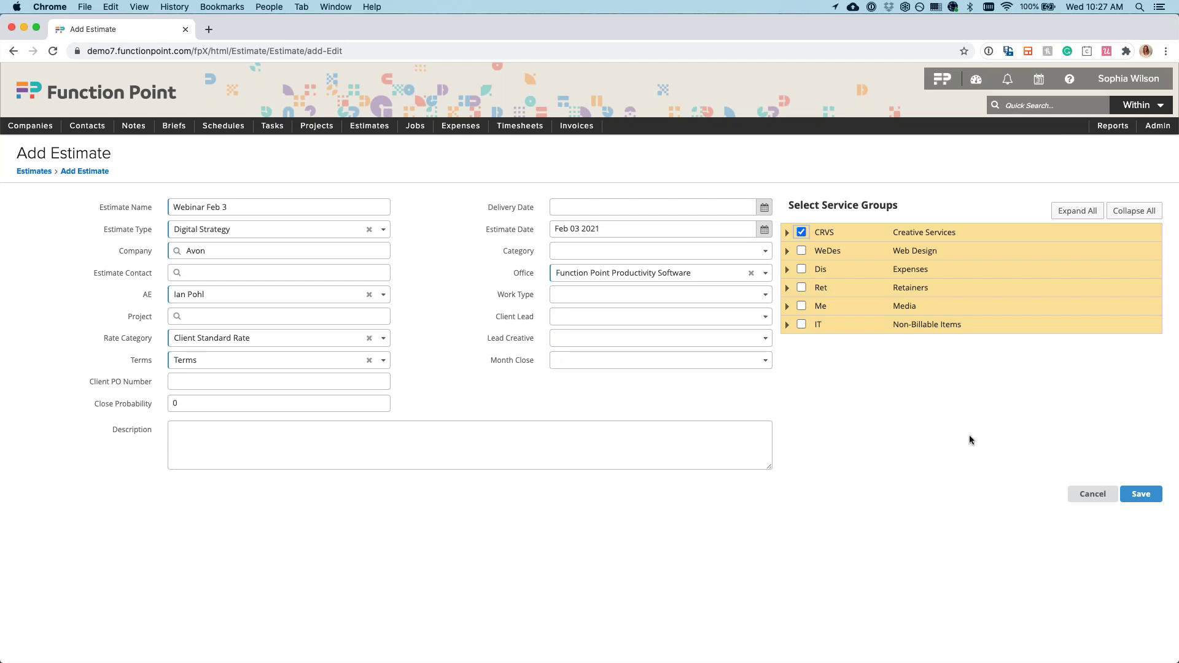
click(1134, 488)
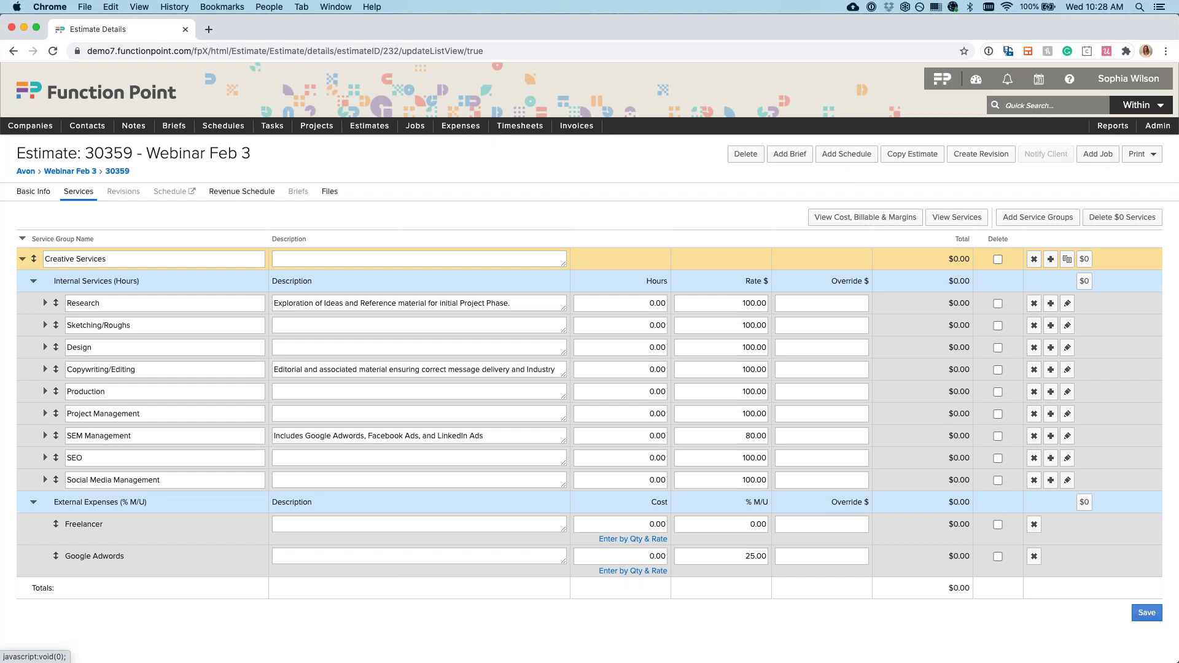
Step: Add a schedule to the Webinar Feb 3 estimate using the Corporate Website Schedule template
click(841, 156)
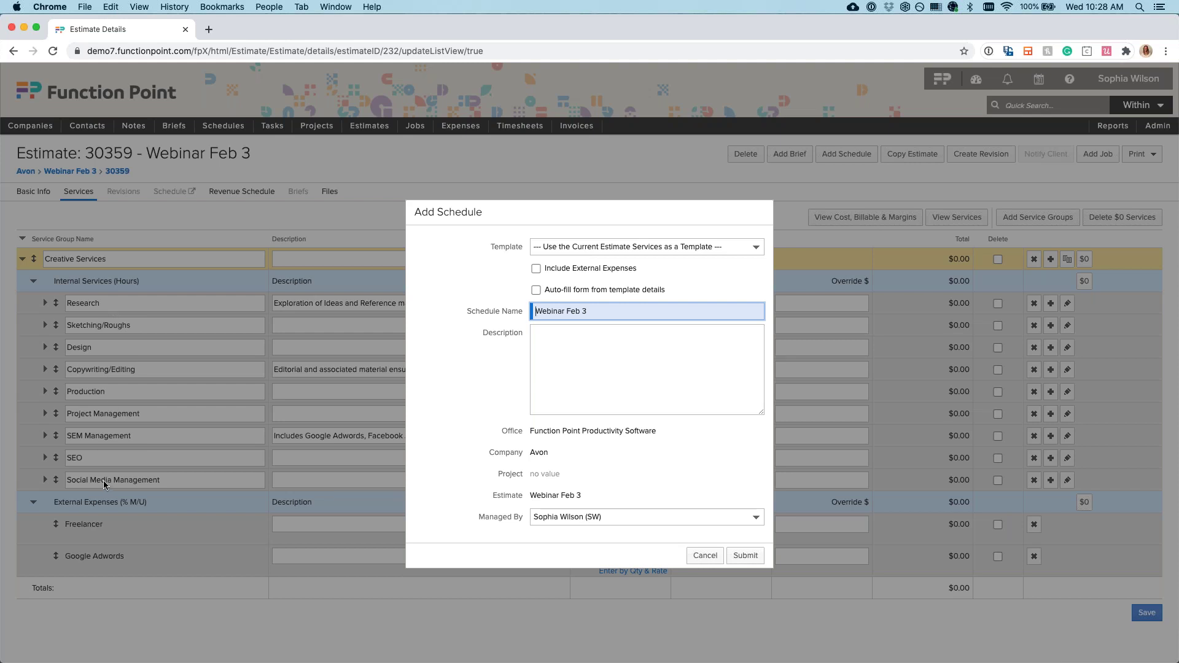
click(564, 245)
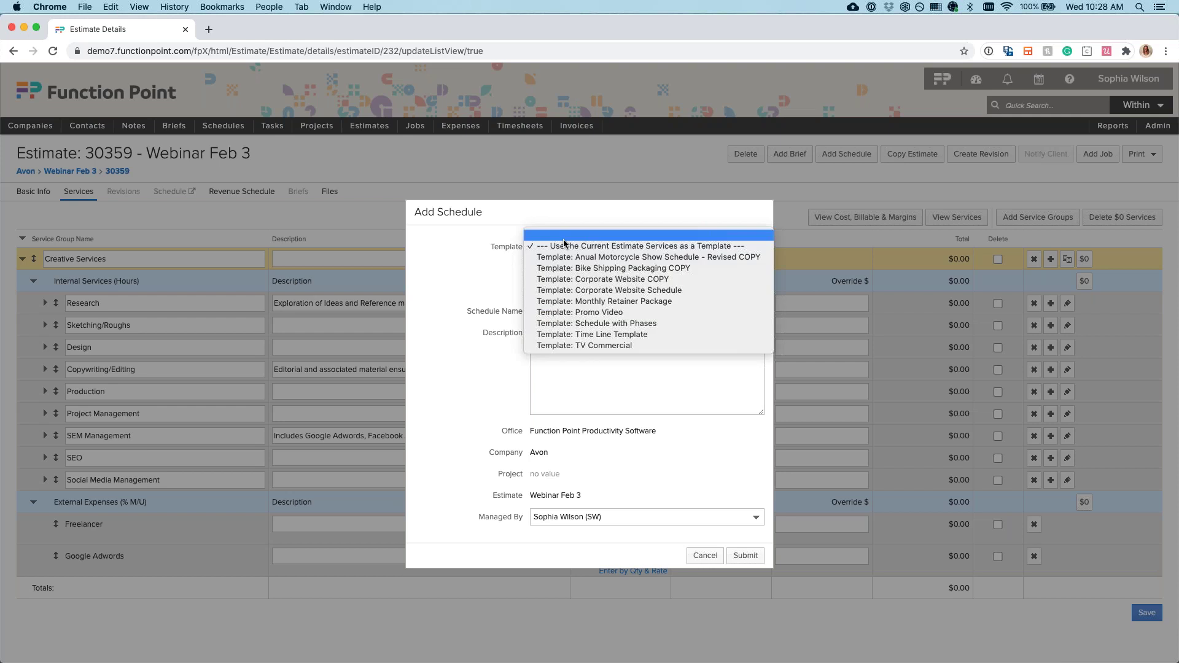
click(588, 292)
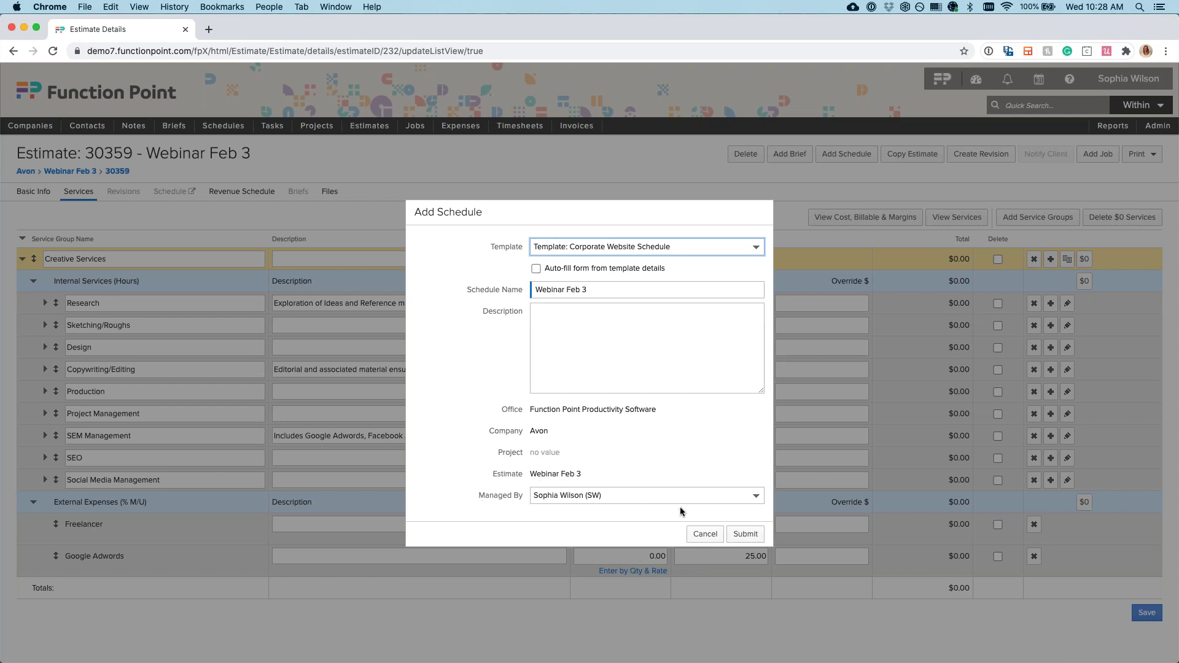
click(745, 534)
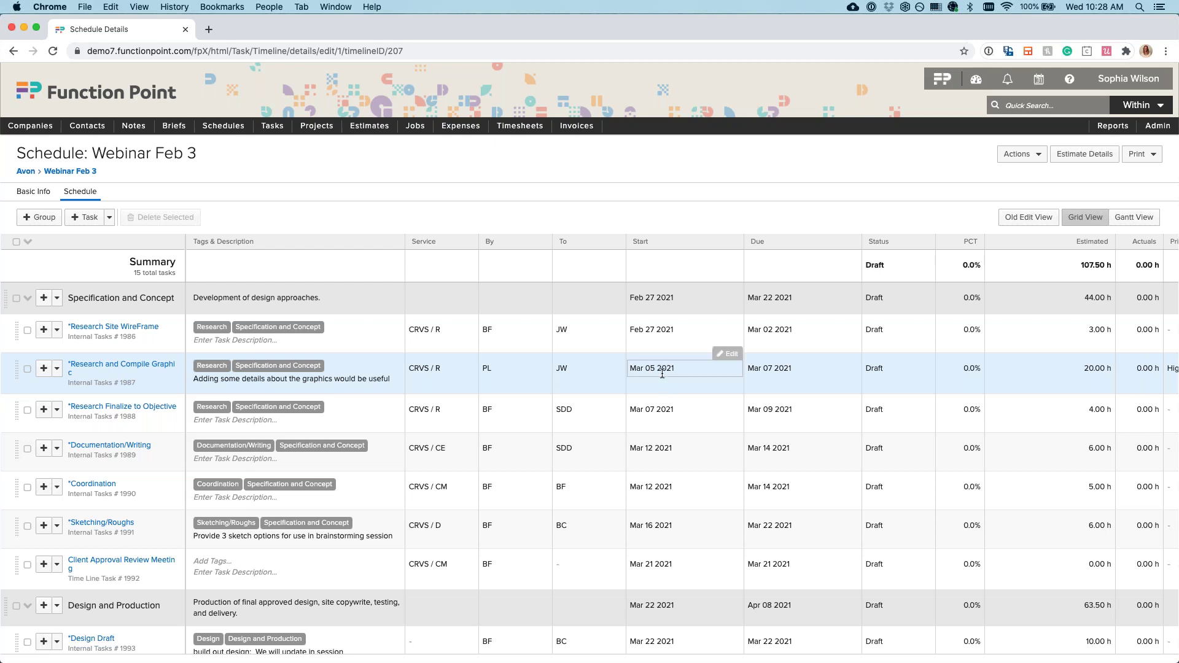
Step: Open the Research Site WireFrame task's fields for editing, leave them without changes, and look through the new schedule's task list
click(671, 331)
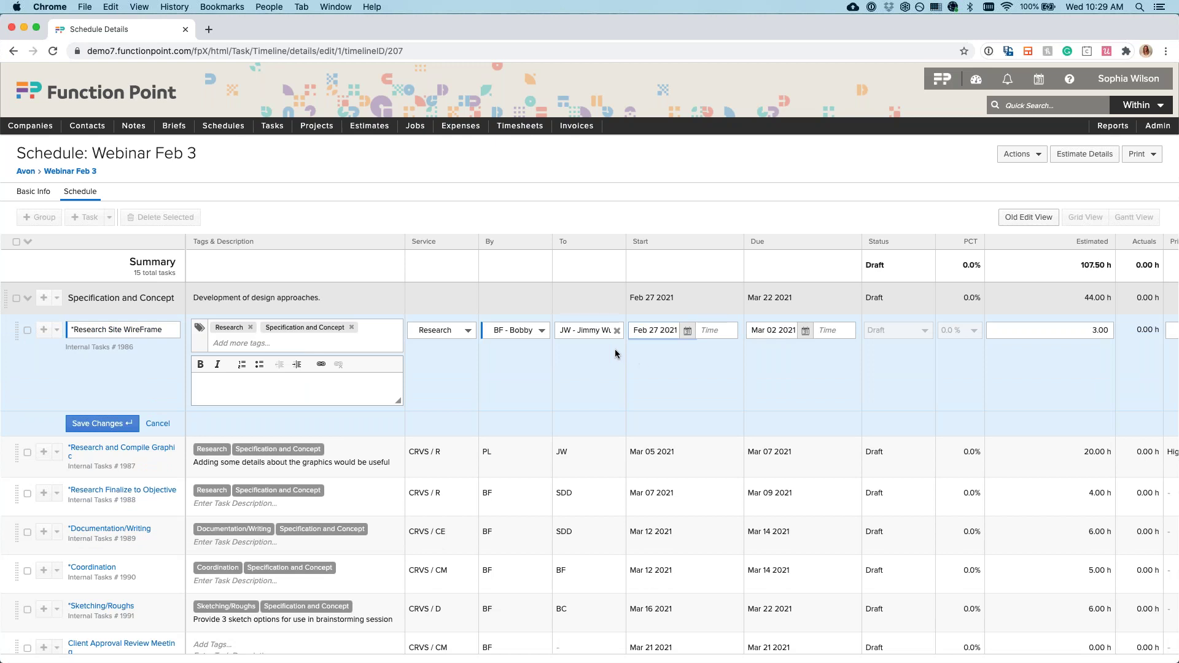
click(603, 215)
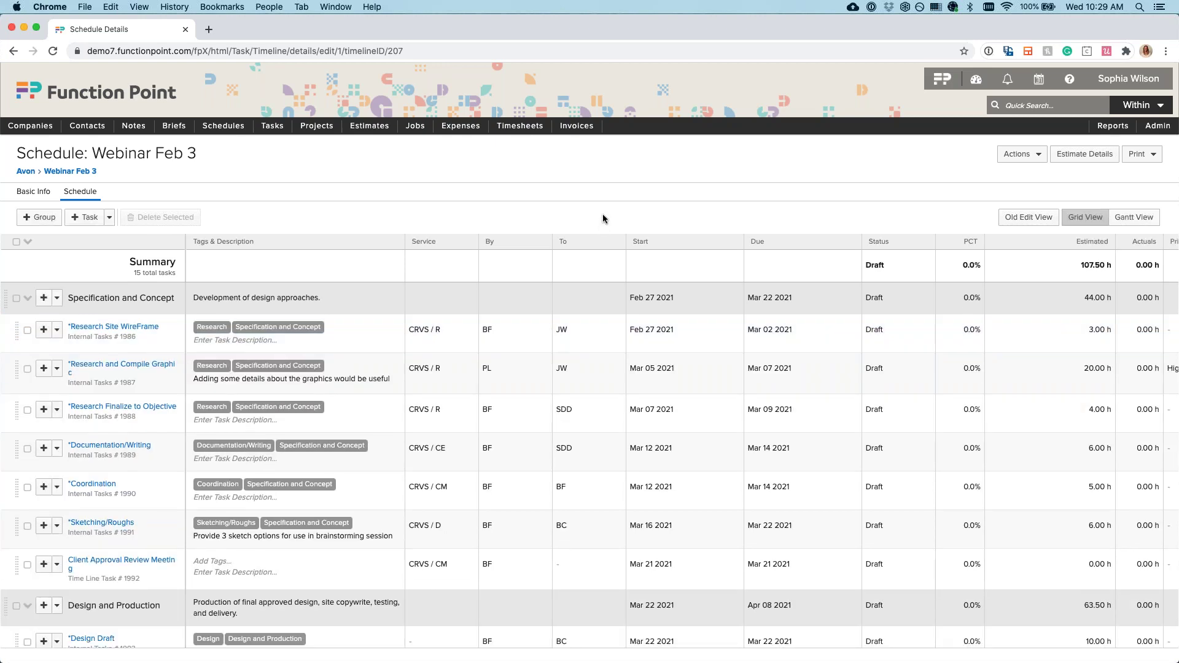
scroll(580, 430, down, 1)
scroll(580, 435, up, 1)
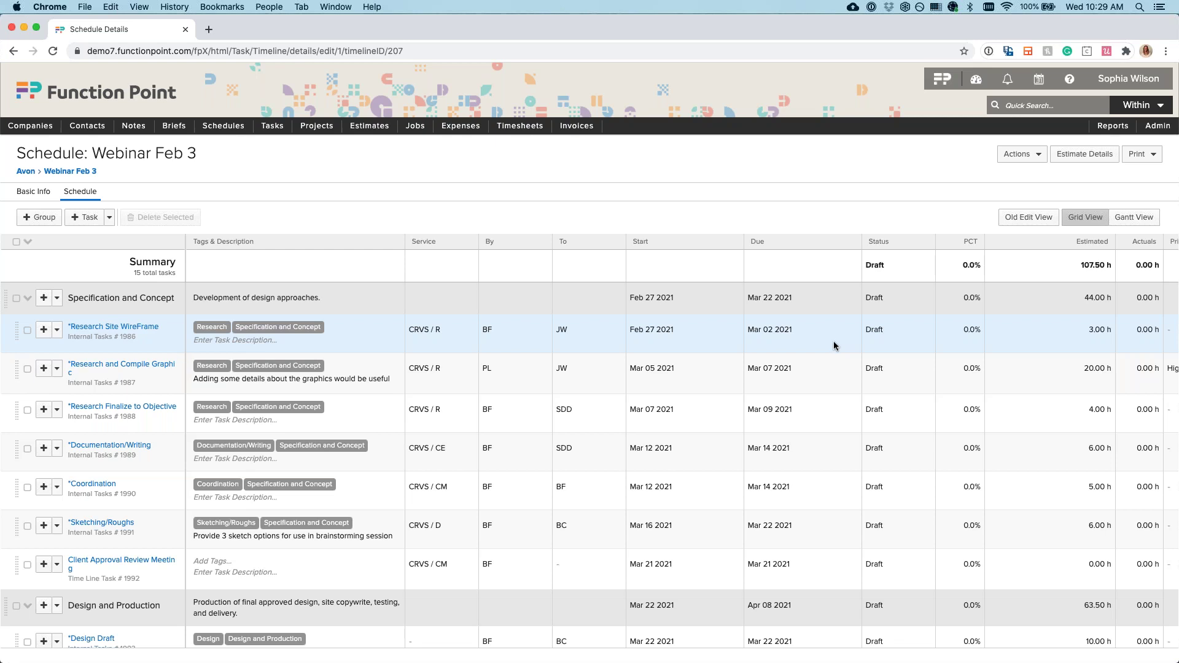
scroll(832, 344, down, 3)
scroll(826, 341, up, 3)
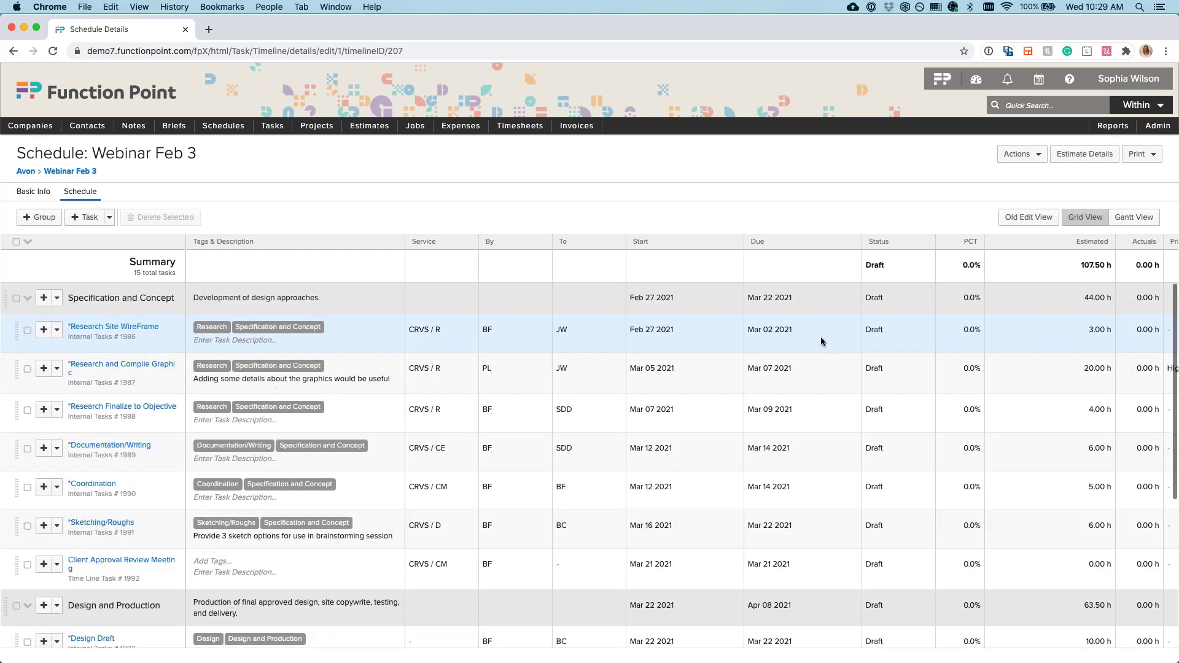
Step: Open the Webinar Feb 3 estimate's services for editing and sync the estimated hours of all Creative Services tasks from the schedule
click(1082, 156)
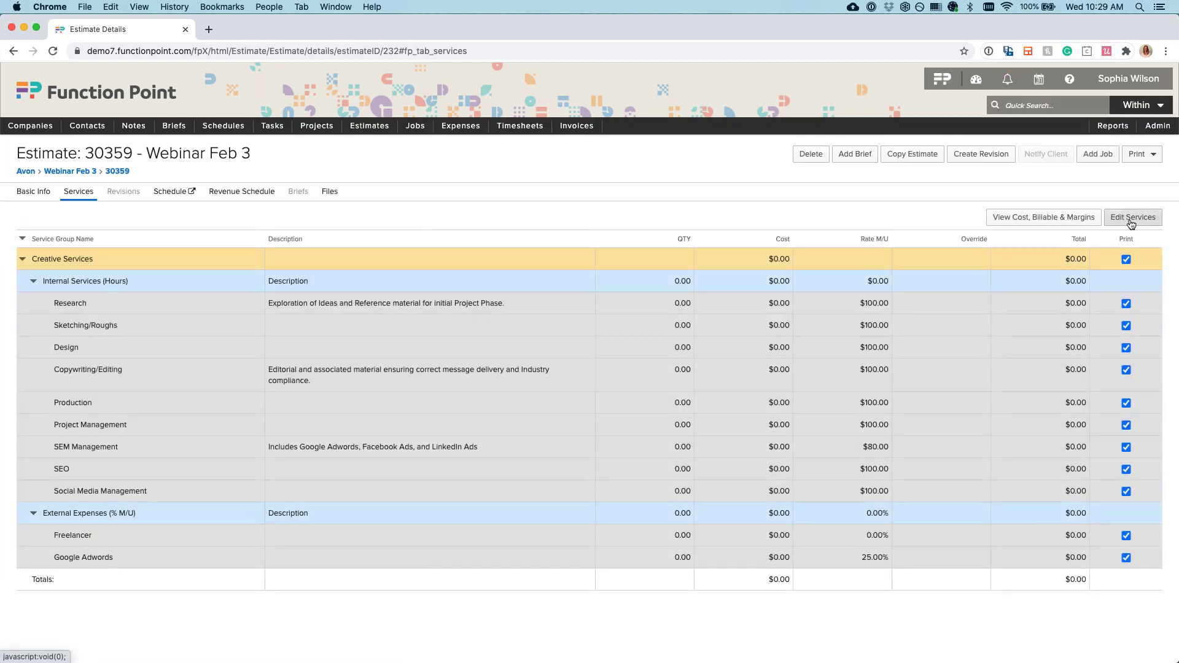
click(1133, 217)
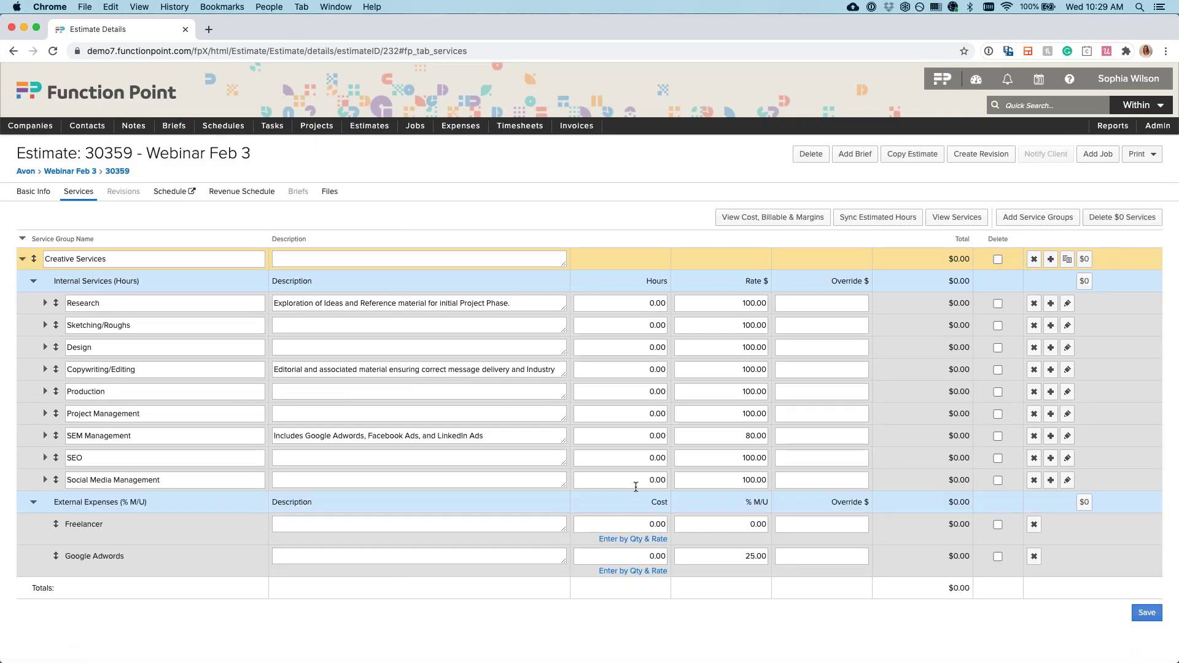
click(866, 218)
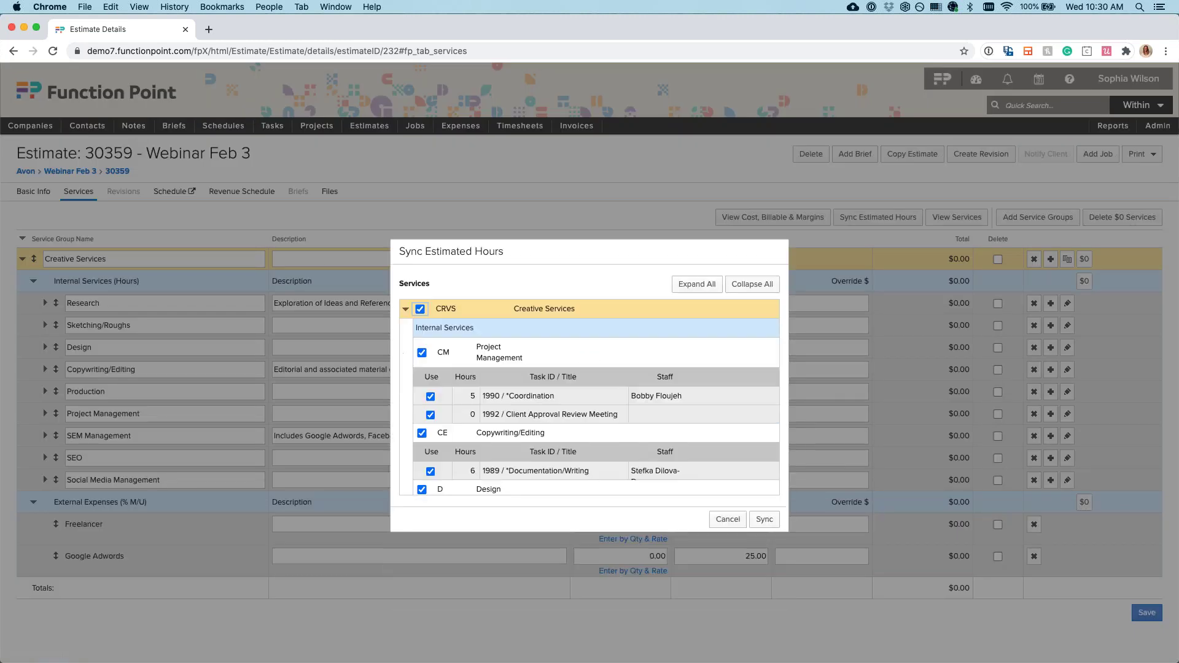
scroll(532, 372, down, 3)
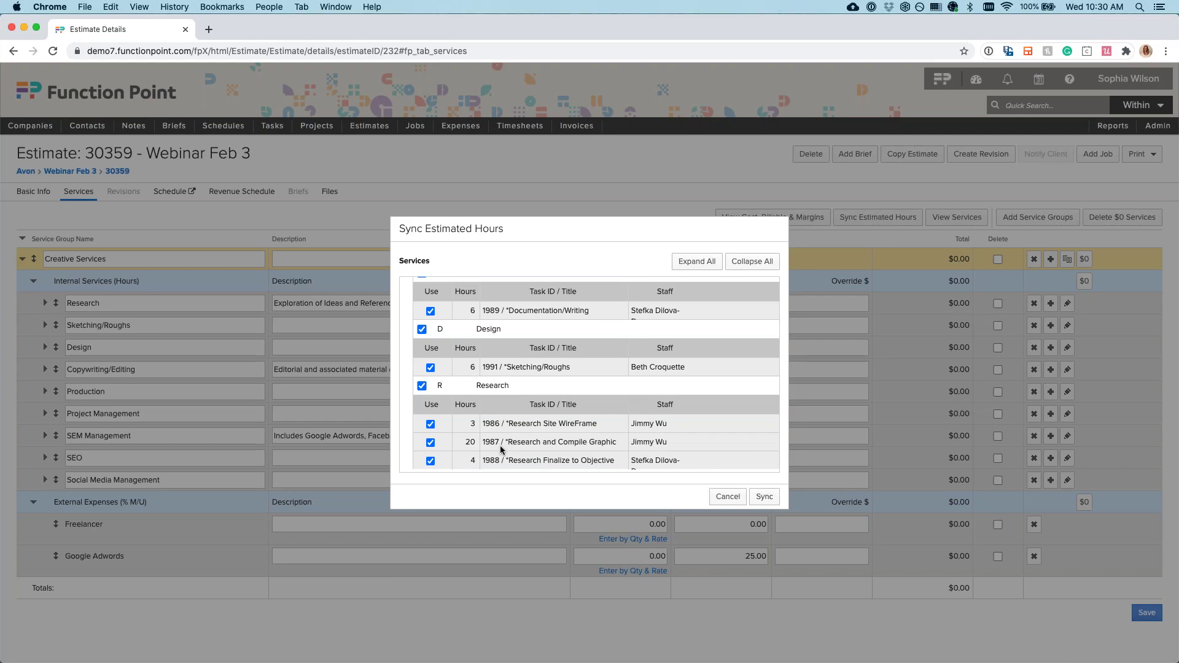
click(764, 497)
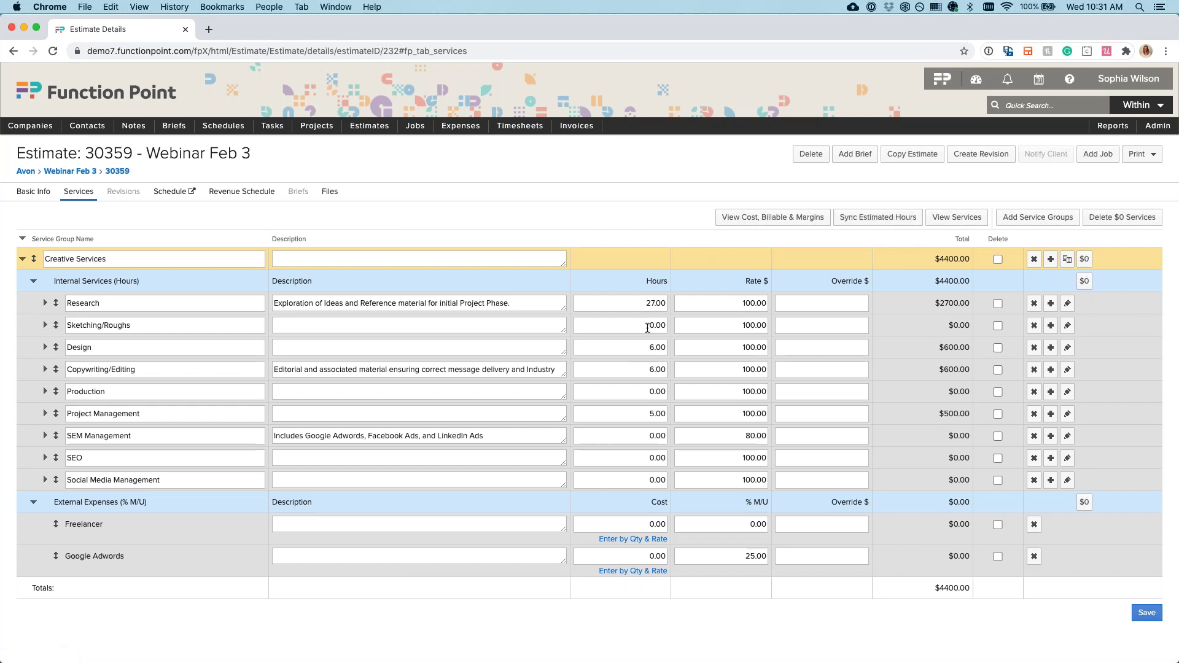
Step: Set the Design service's hours to 7 in the estimate
click(663, 349)
text(7)
click(677, 246)
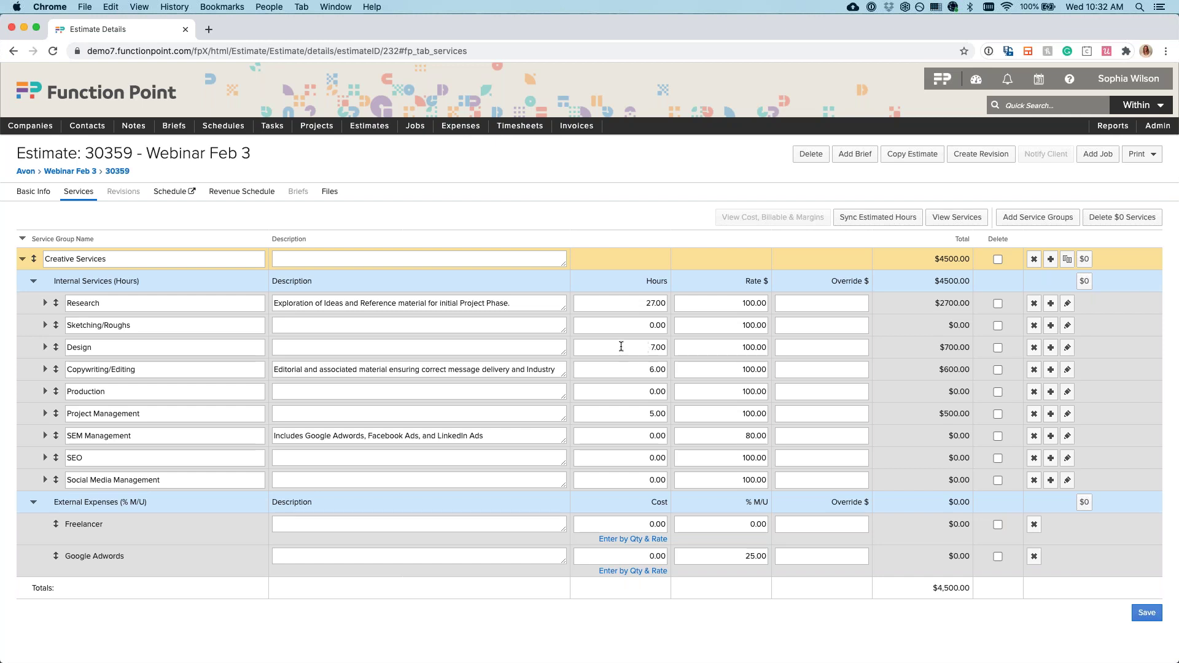
Step: Return to the estimate's schedule, examine the Research Site WireFrame task's editable fields through to Milestone, and close them without changes
click(182, 198)
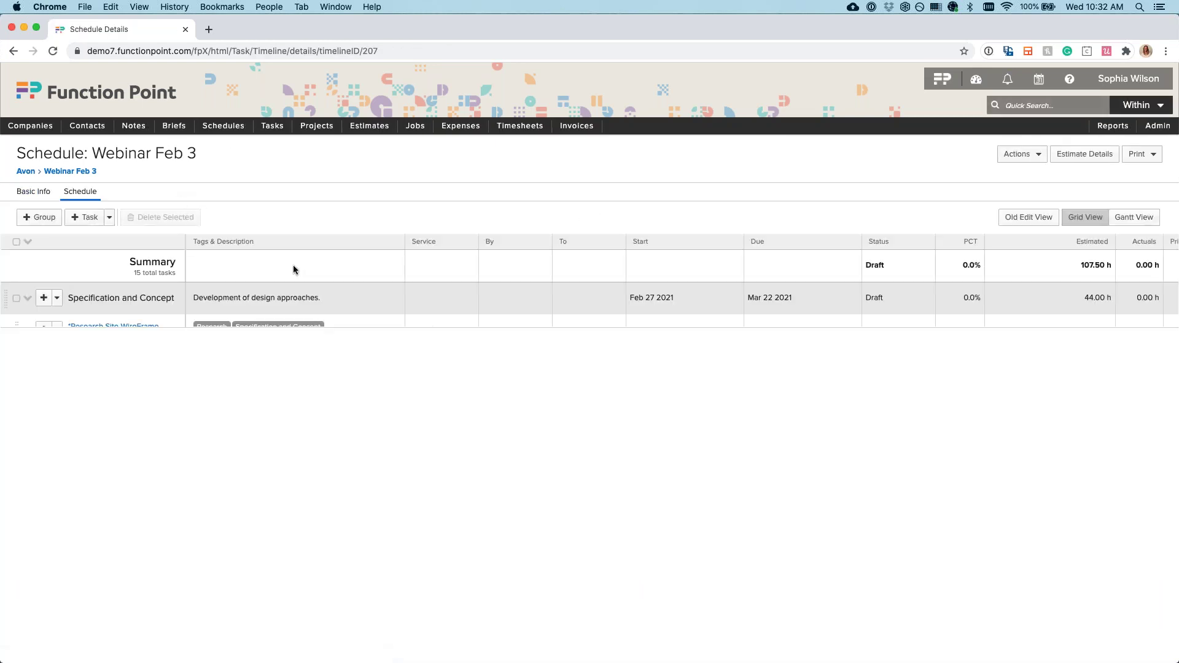
click(341, 336)
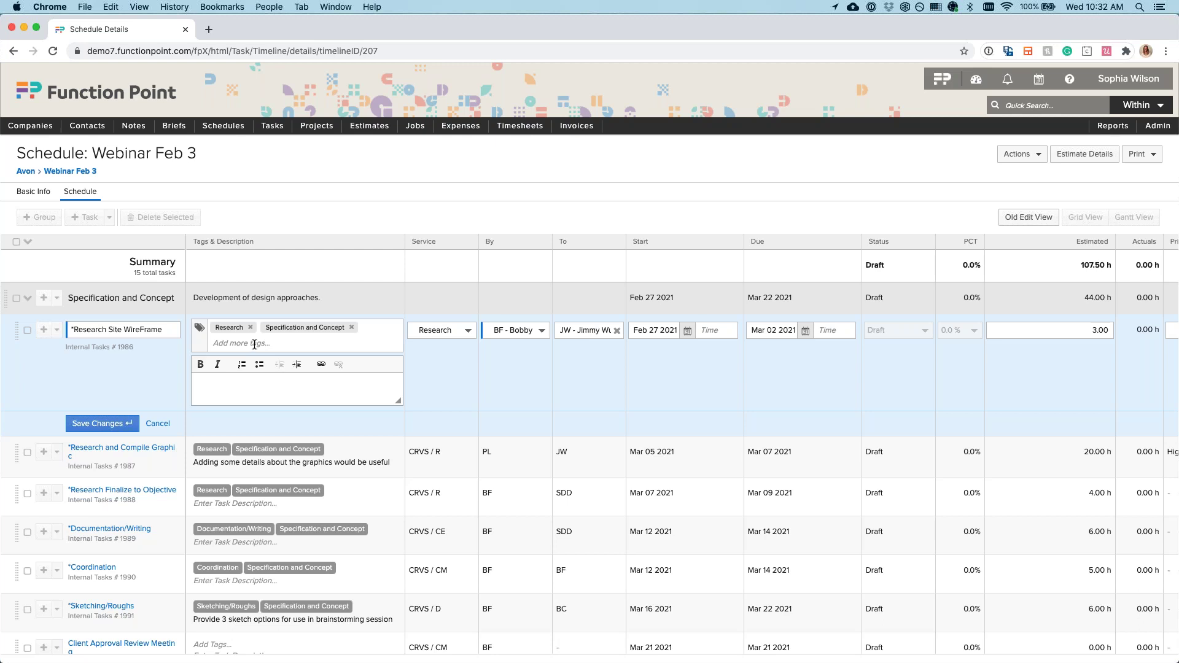
scroll(648, 346, right, 5)
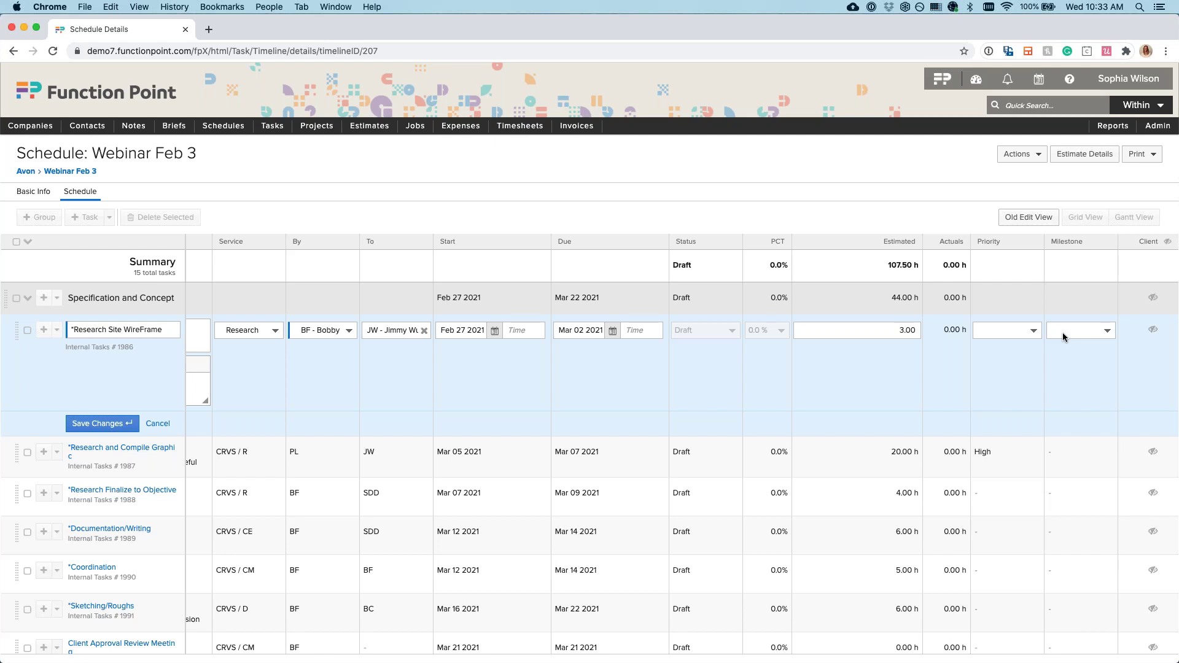
click(734, 195)
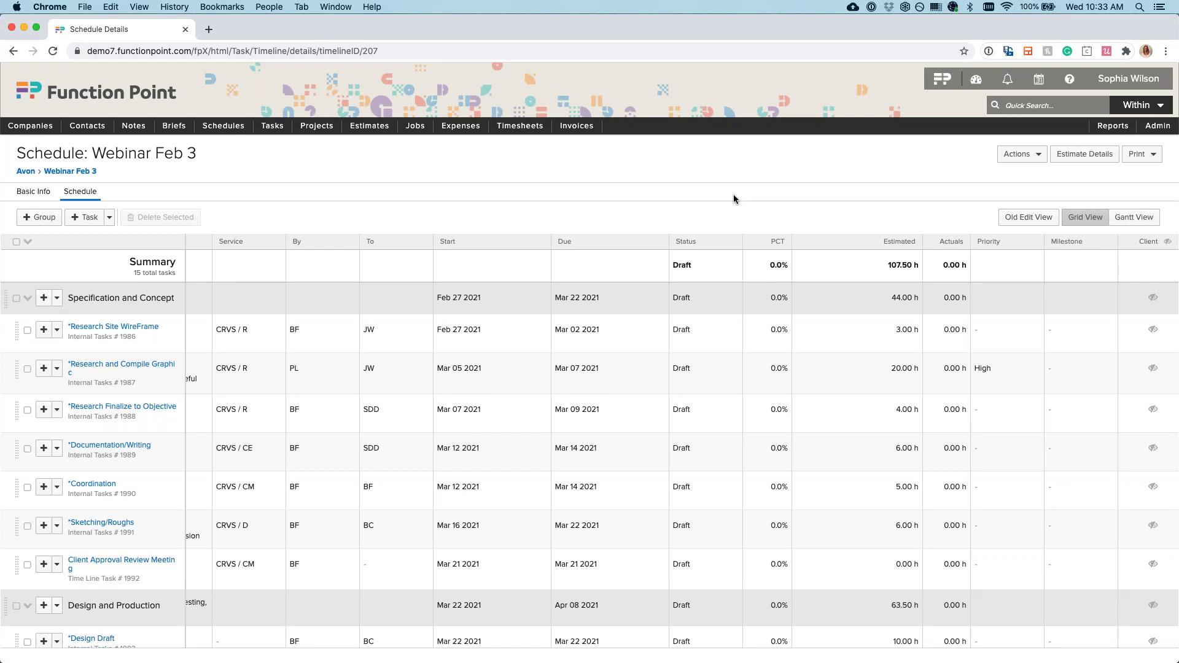
Step: Add a new task to the Webinar Feb 3 schedule and save it with its default title
mouse_move(227, 126)
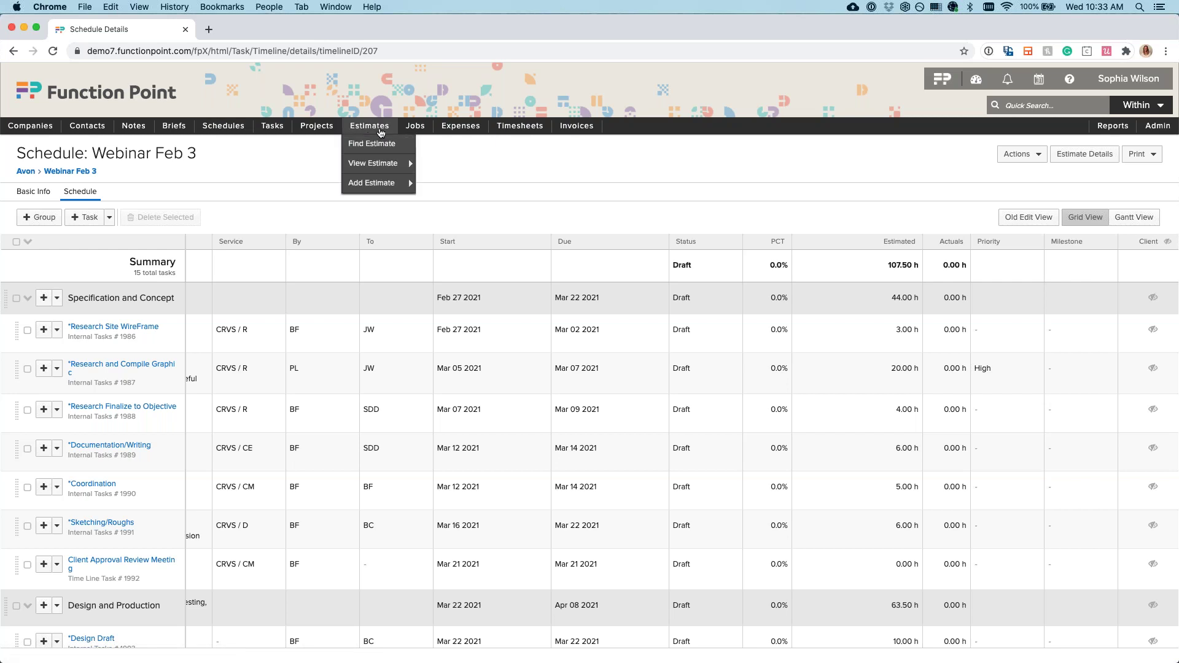
mouse_move(415, 131)
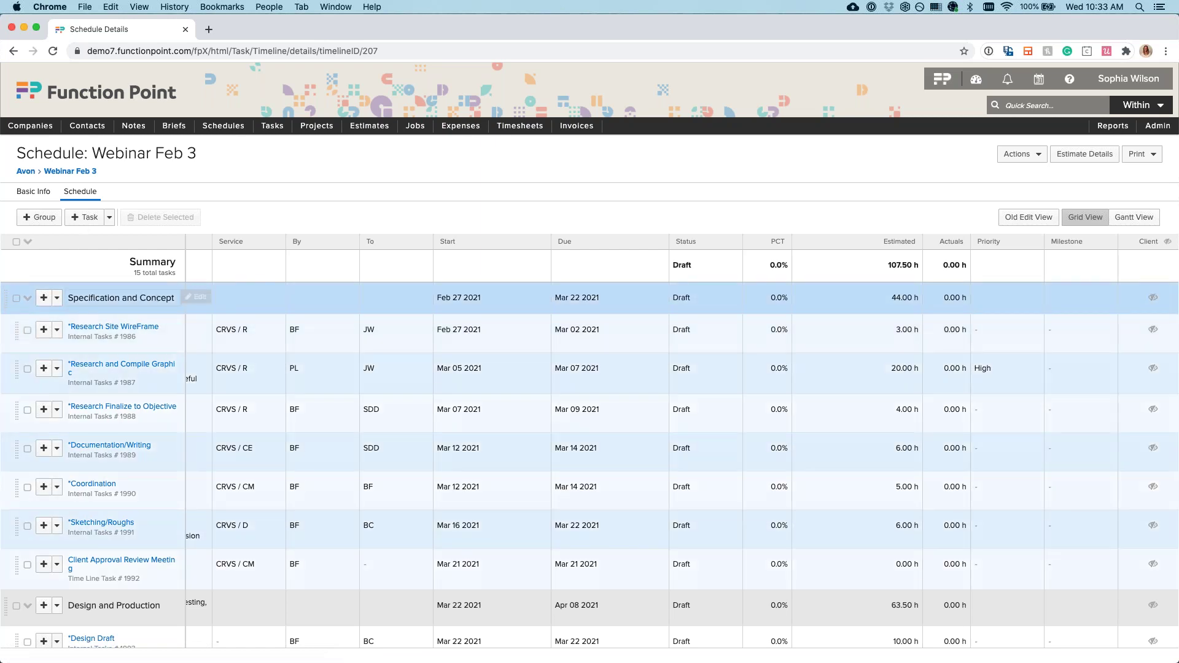
click(85, 217)
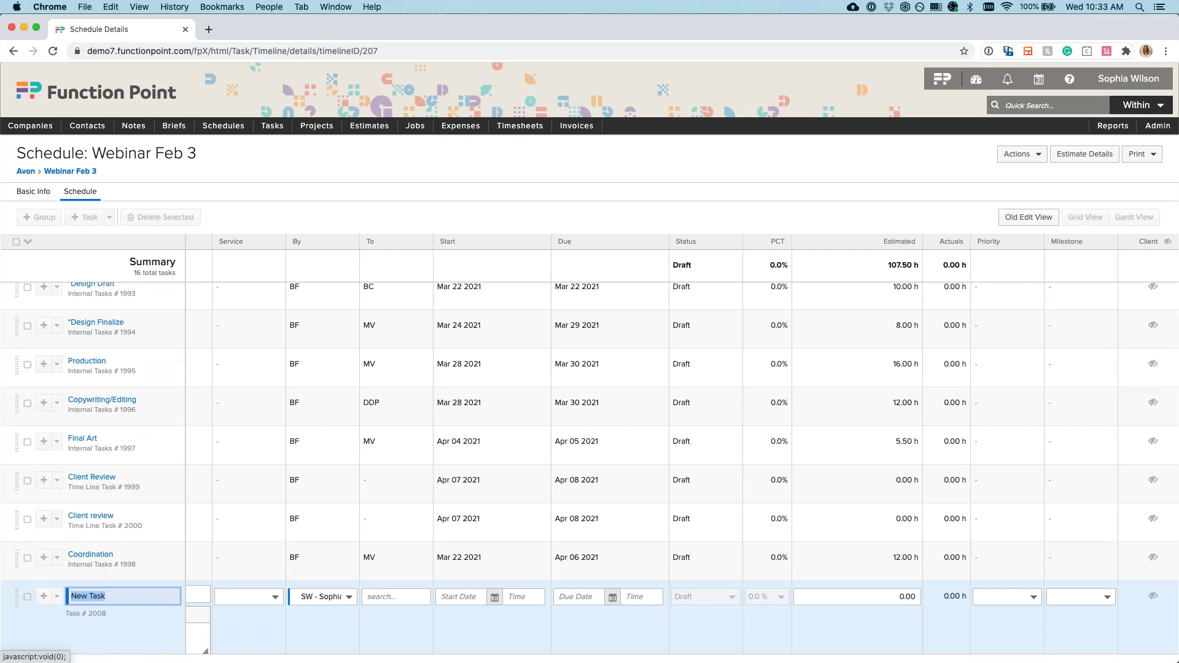
key(Return)
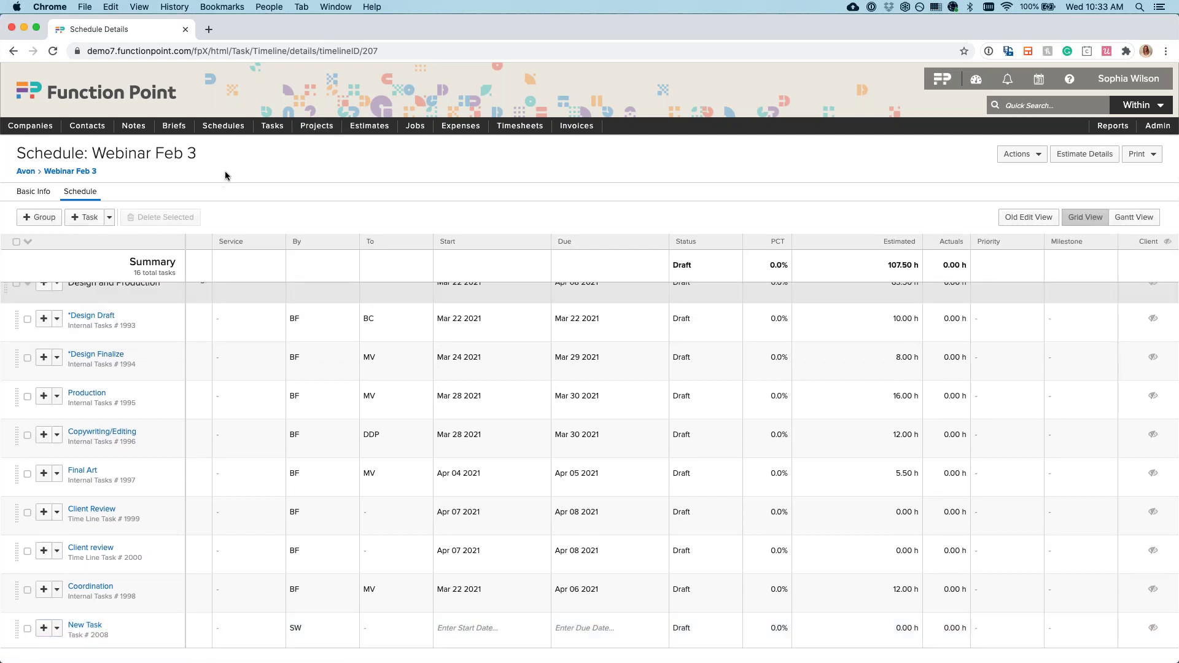
Step: Open a blank Add Task form outside the schedule to examine its fields
mouse_move(272, 128)
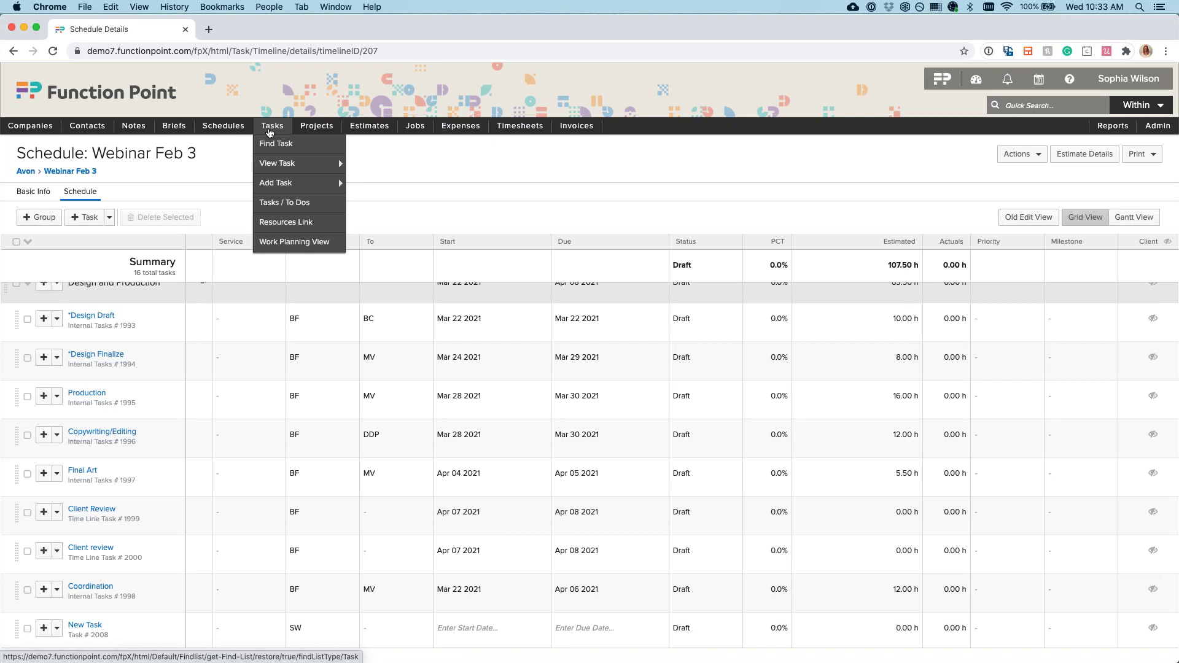
mouse_move(276, 186)
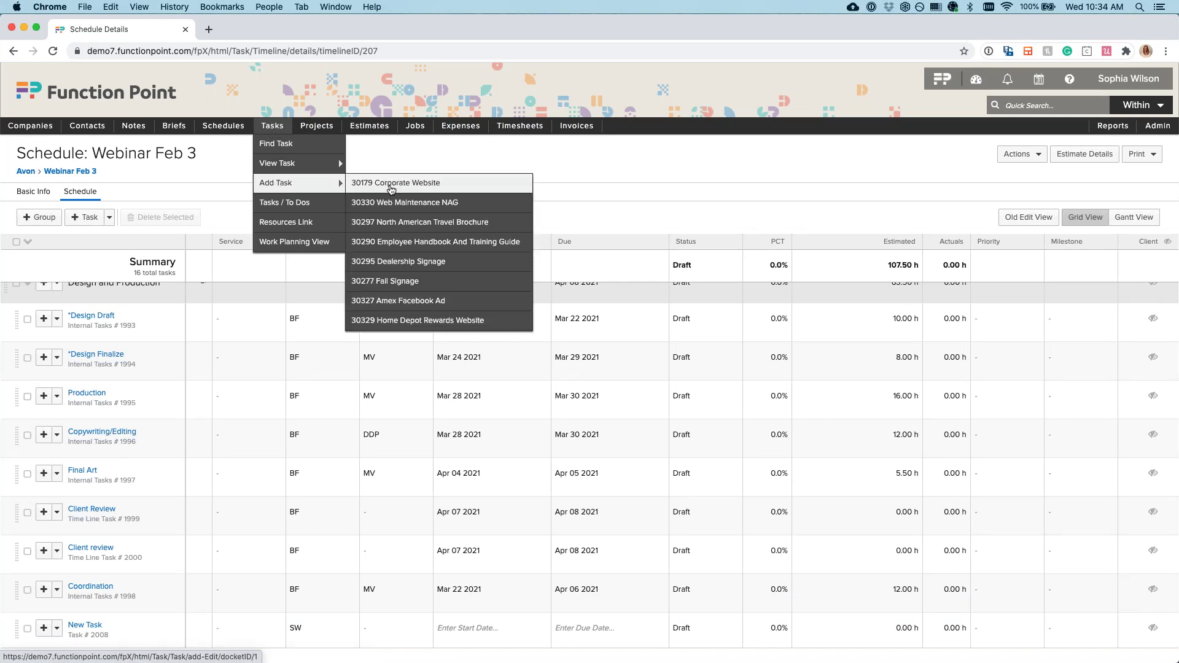
click(402, 263)
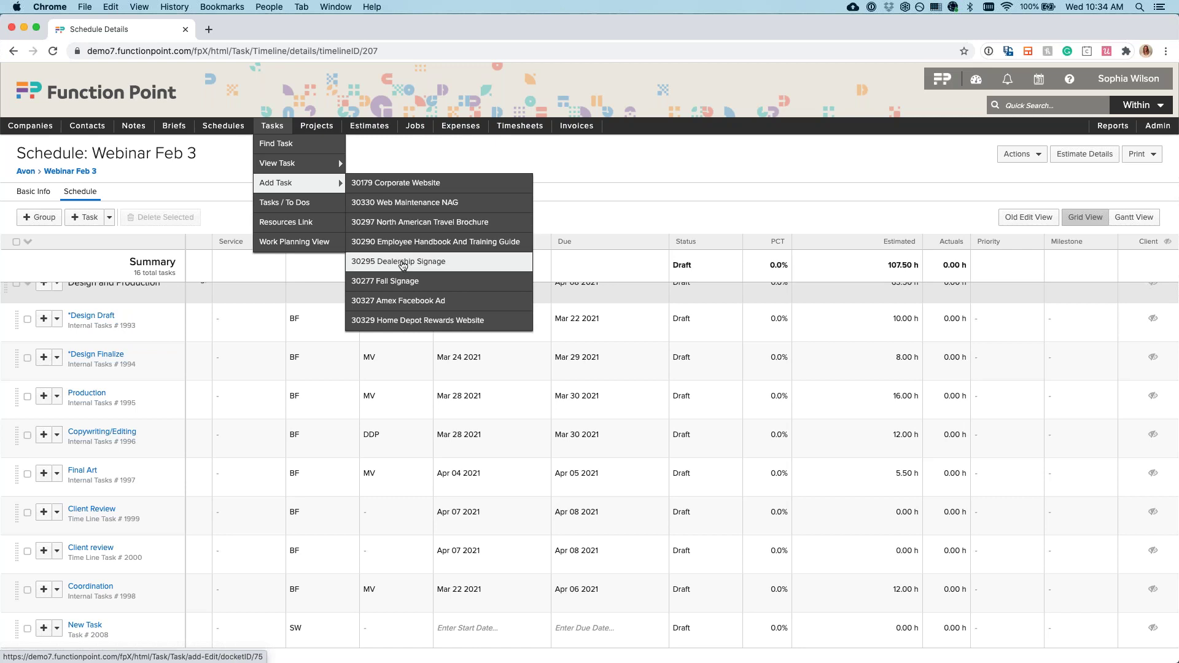
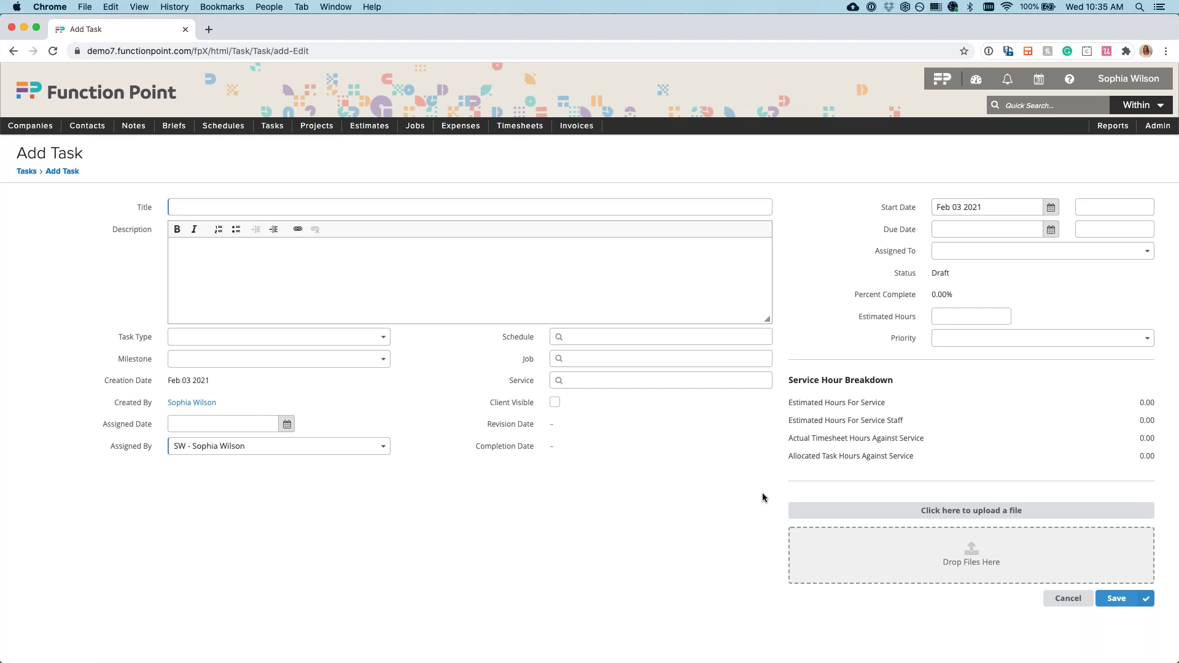
Step: Go to the dashboard and filter the Tasks / To Dos list to Assigned By / To Me
click(928, 84)
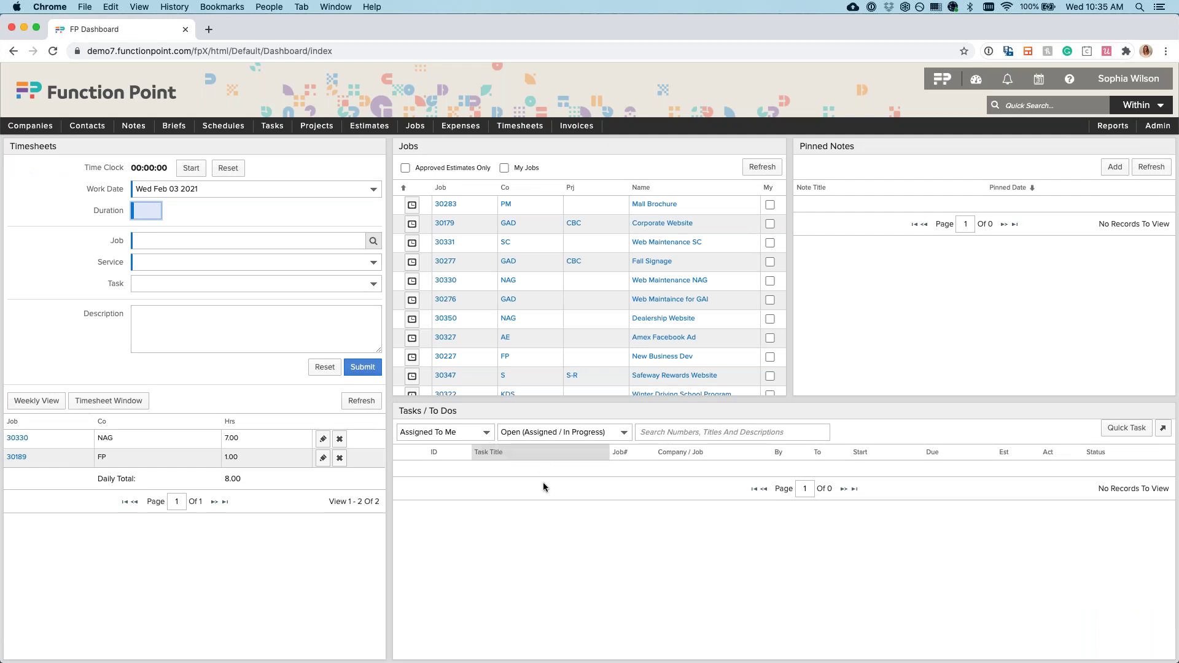
click(474, 435)
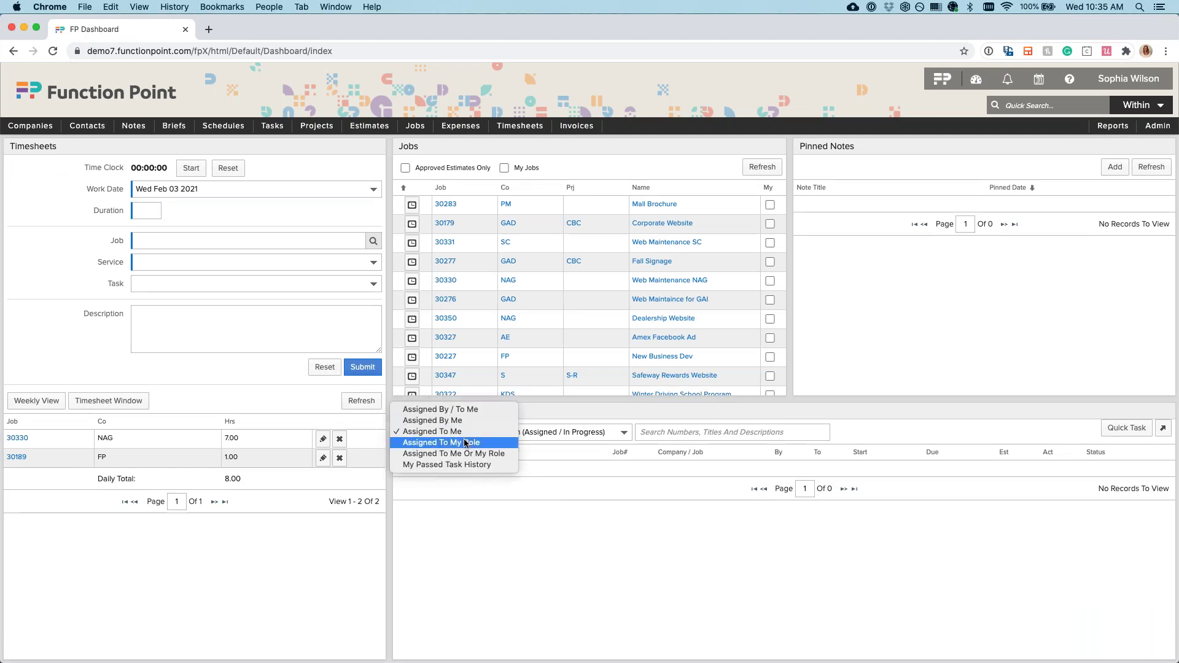
click(464, 432)
click(464, 439)
click(458, 414)
click(471, 433)
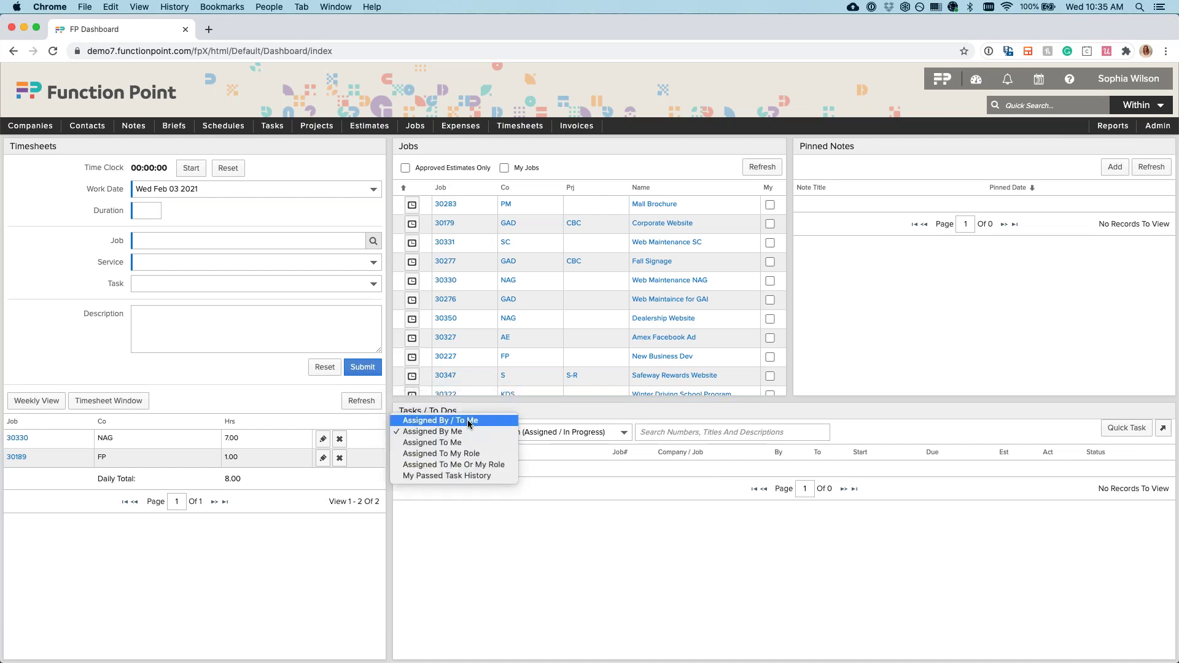
click(467, 420)
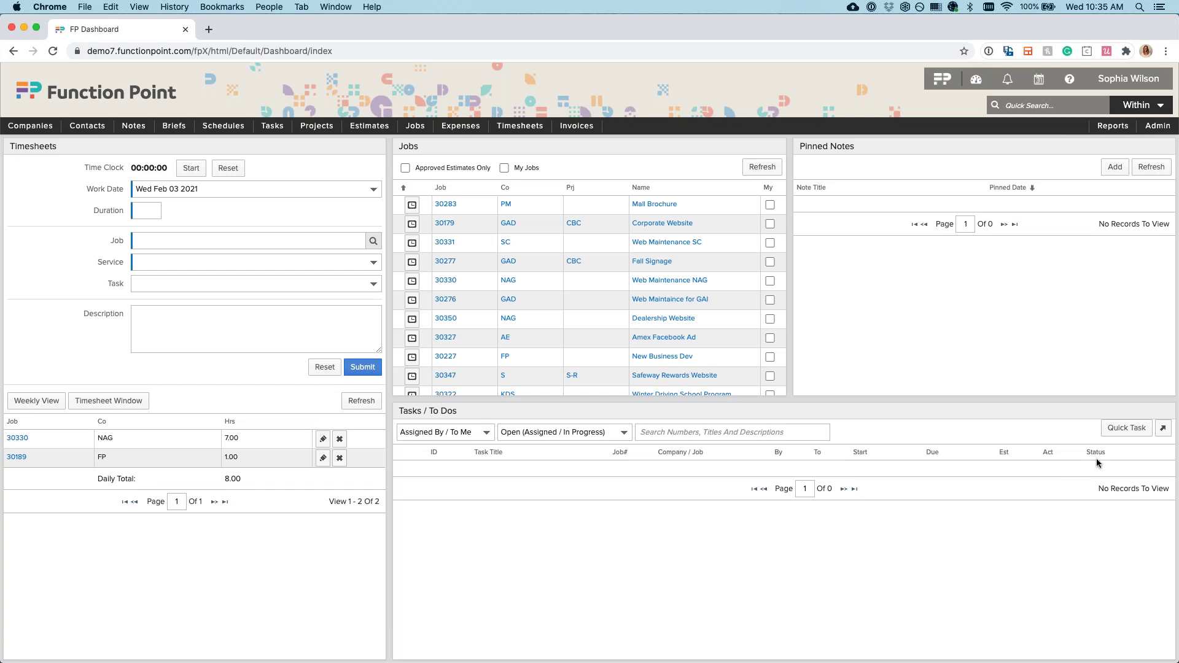
Step: Start a quick task and title it "Grab Coffee (Decafe) for" followed by the colleague's first name
click(1124, 429)
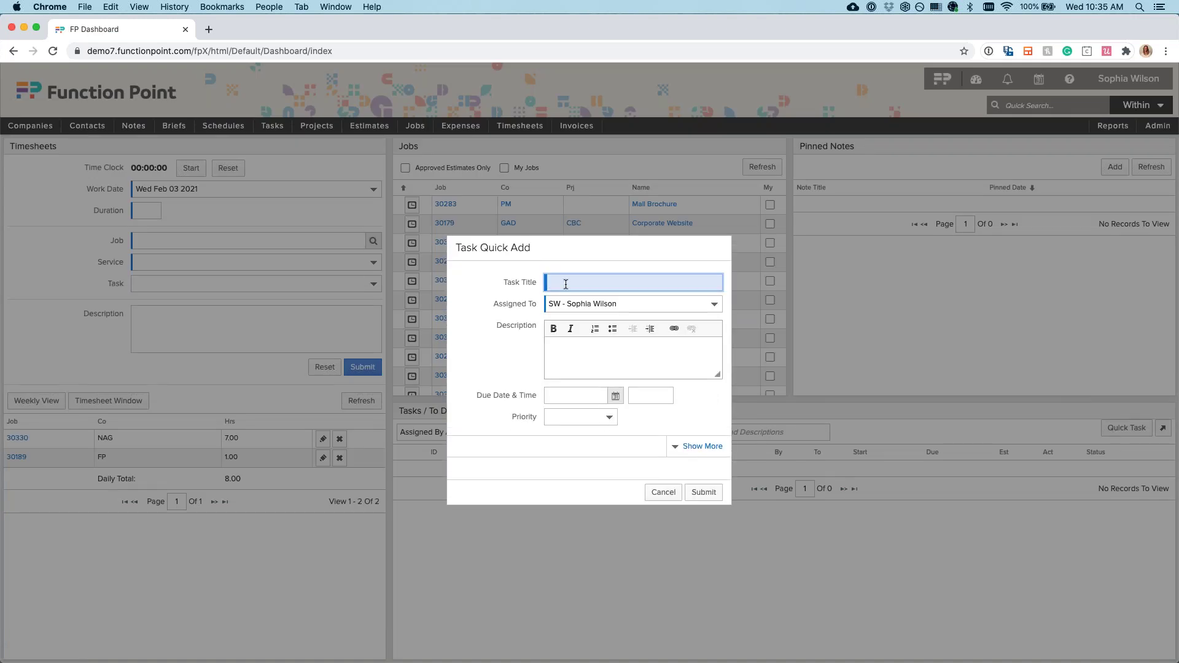
text(Grap)
text( Coffee)
text( (Decafe) for J)
text(ess)
Step: Enter the quick task's description "dont forget the decafe" and set its due date to Feb 05 2021
click(589, 359)
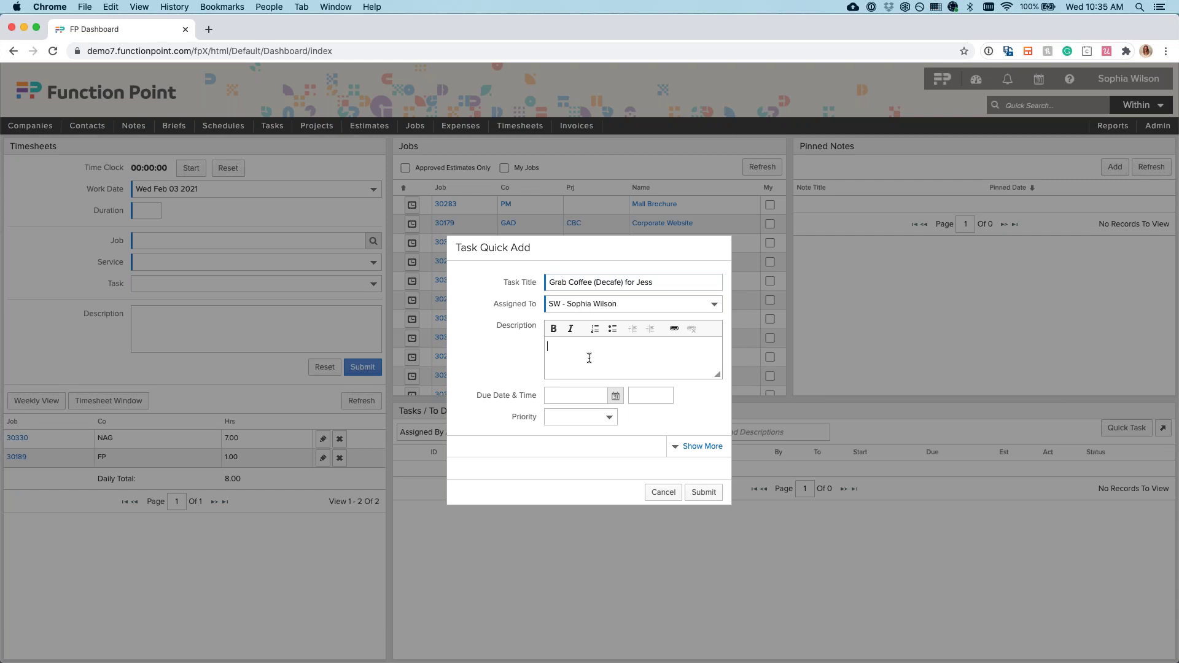
text(dont forget the decafe)
click(615, 396)
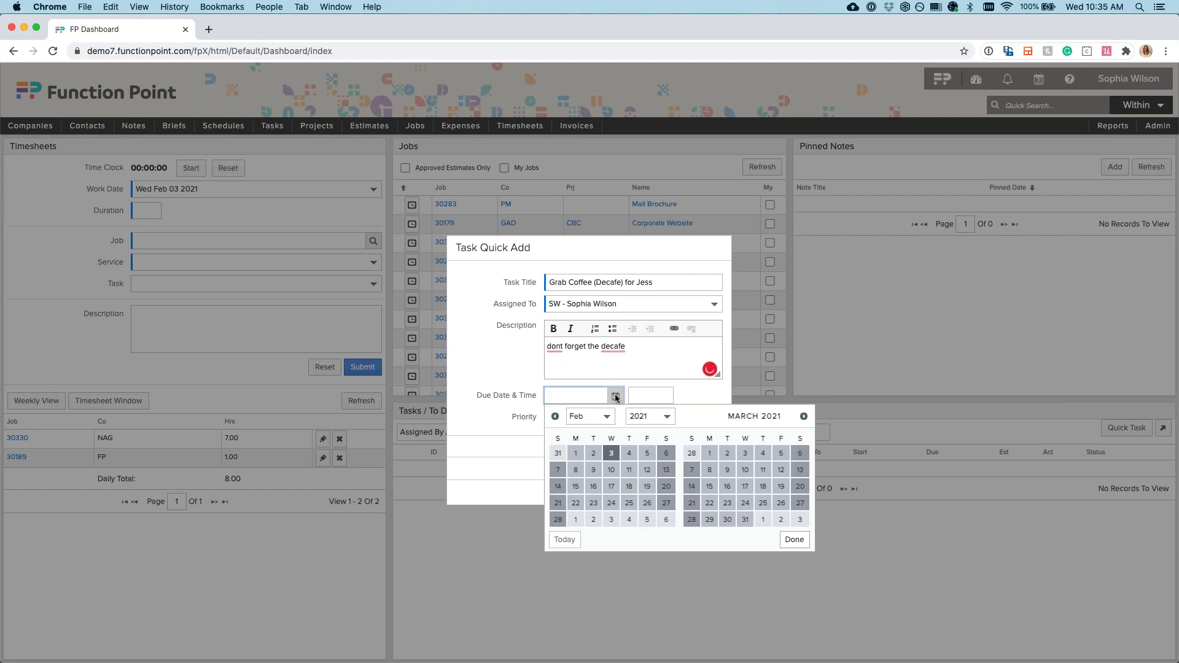
click(647, 453)
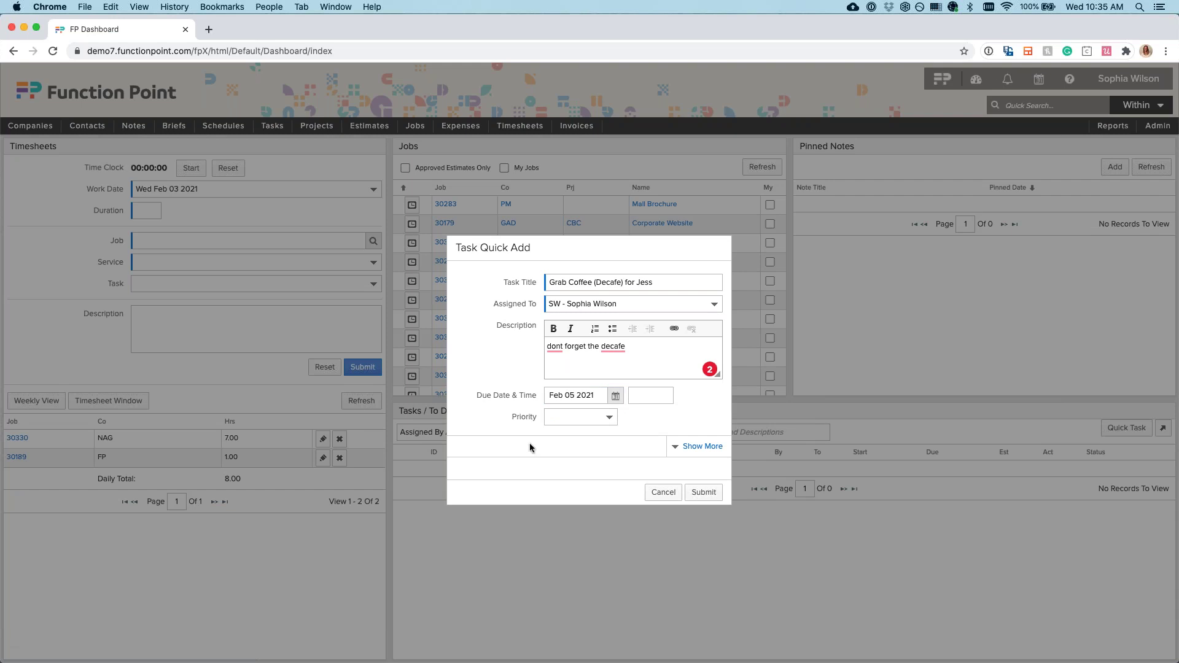
Step: Link the quick task to the New York Fashion Week Promo Video schedule with the Pre-Production service and .5 estimated hours, and submit it
click(691, 447)
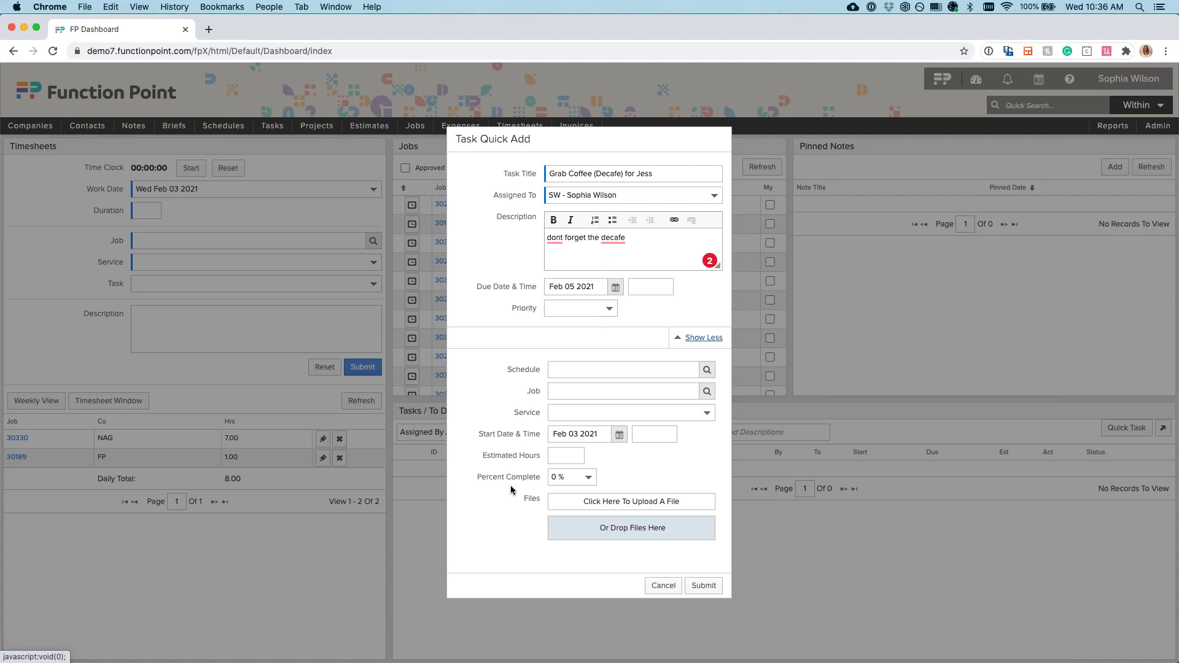
click(707, 370)
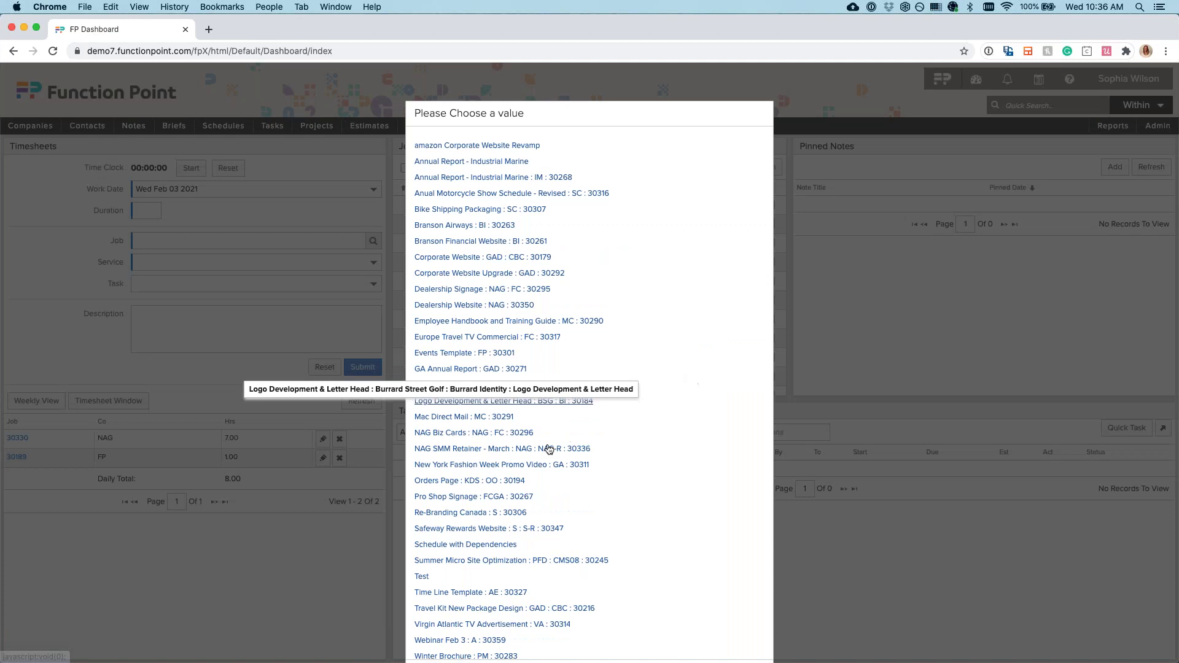
click(531, 439)
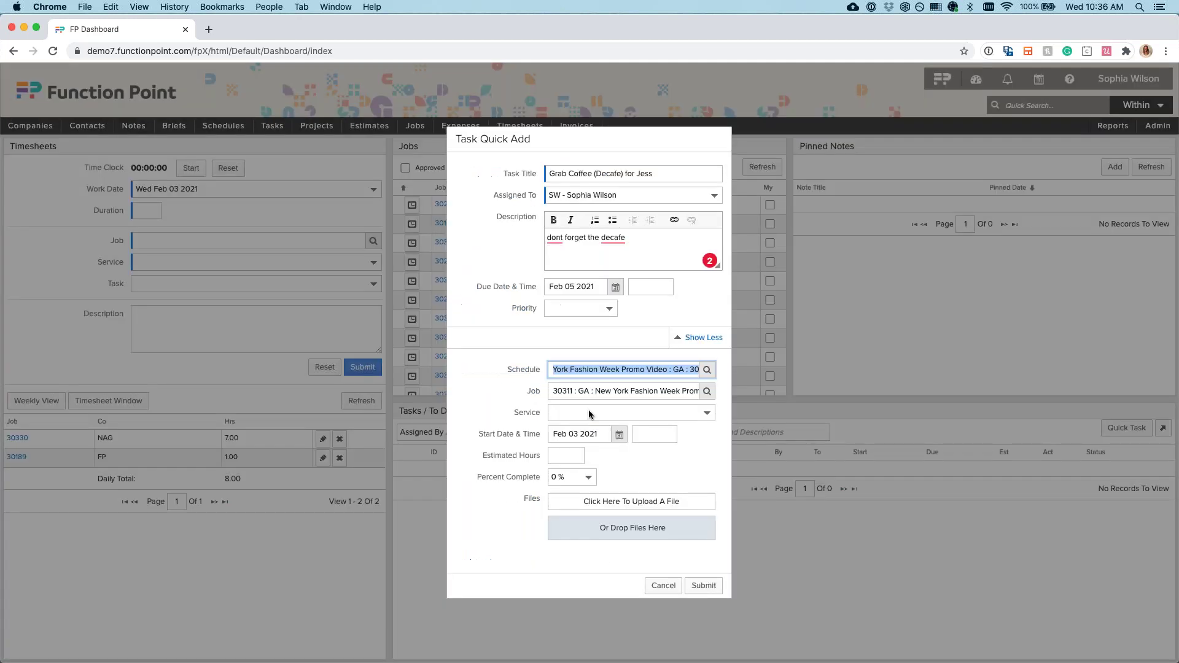
click(703, 415)
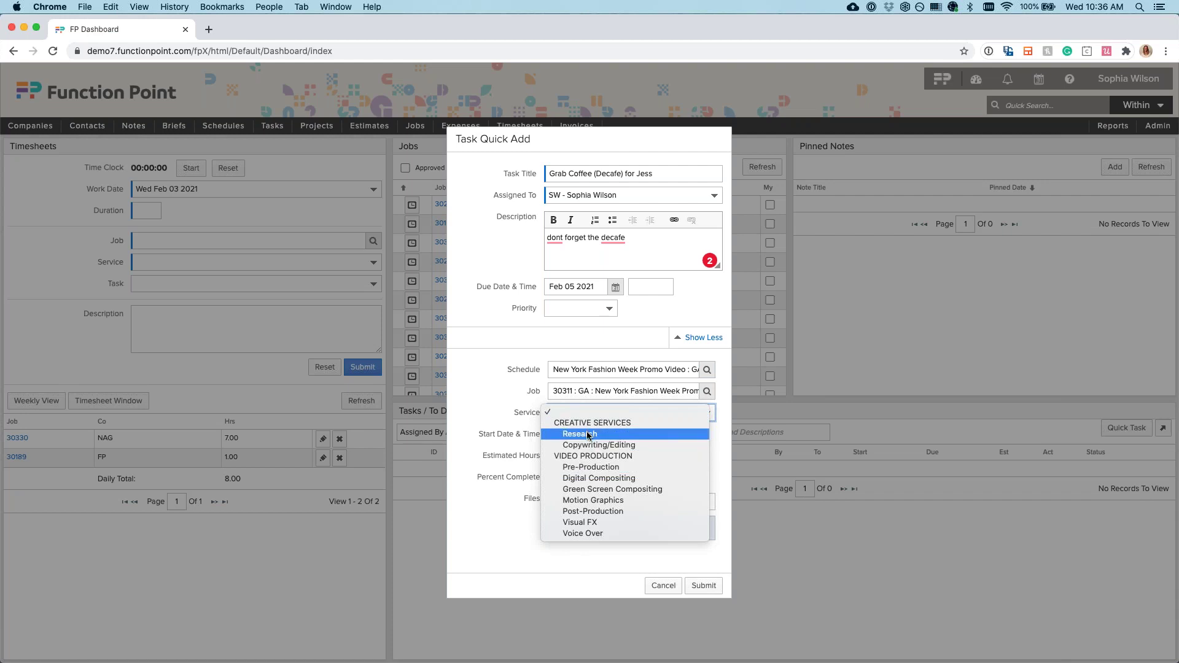
click(586, 470)
click(554, 460)
text(.5)
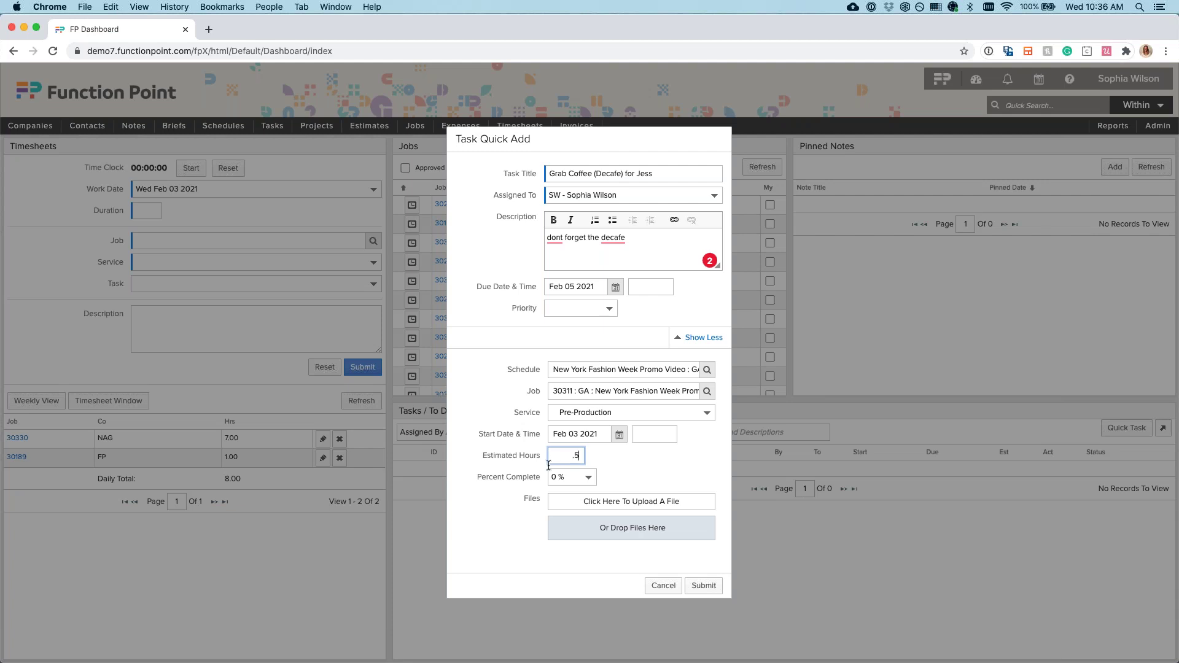
click(702, 585)
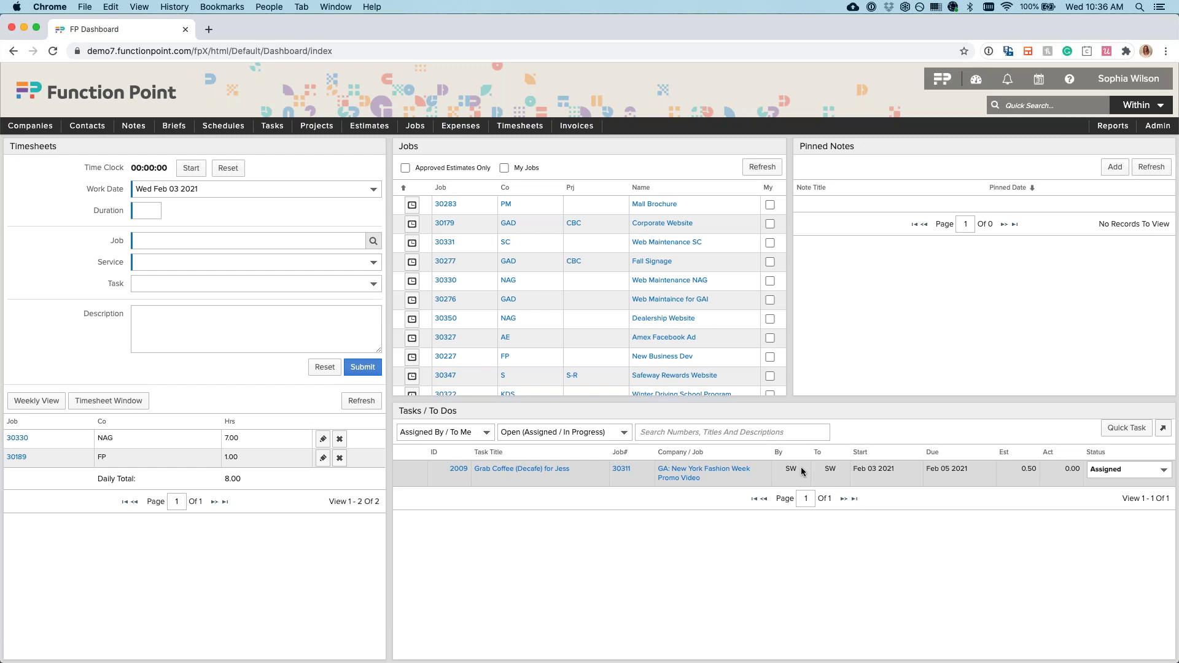
Step: Change the Grab Coffee task's status to In Progress and submit a timesheet entry of .5 hours against it
click(1124, 471)
click(1115, 476)
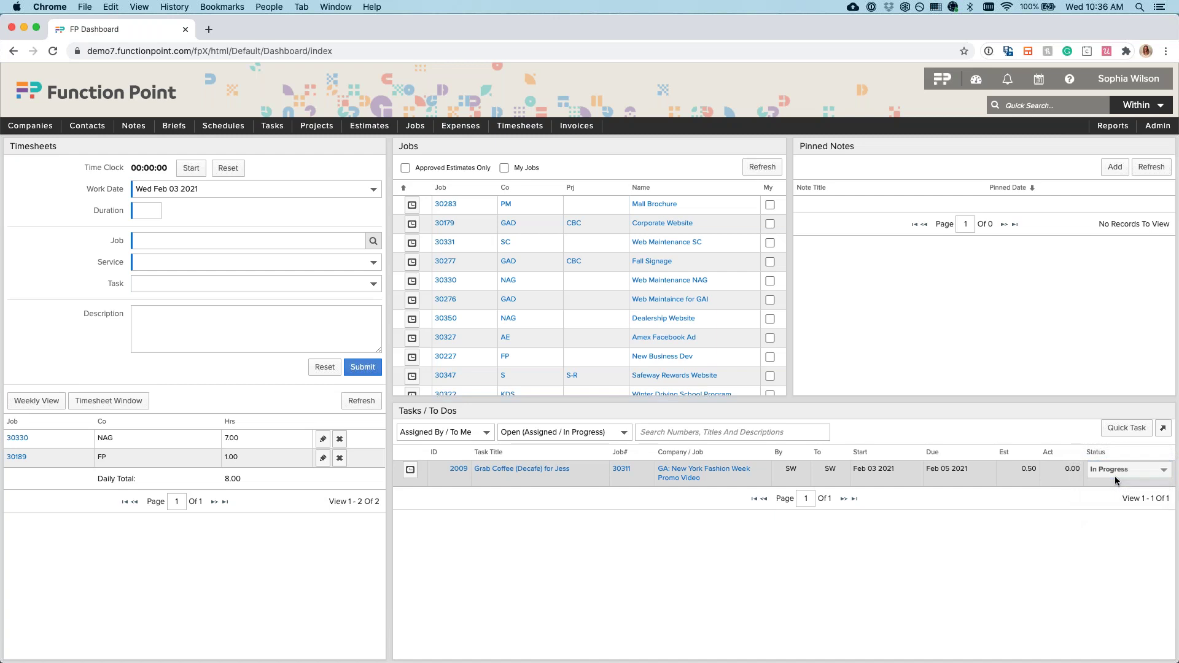
click(410, 471)
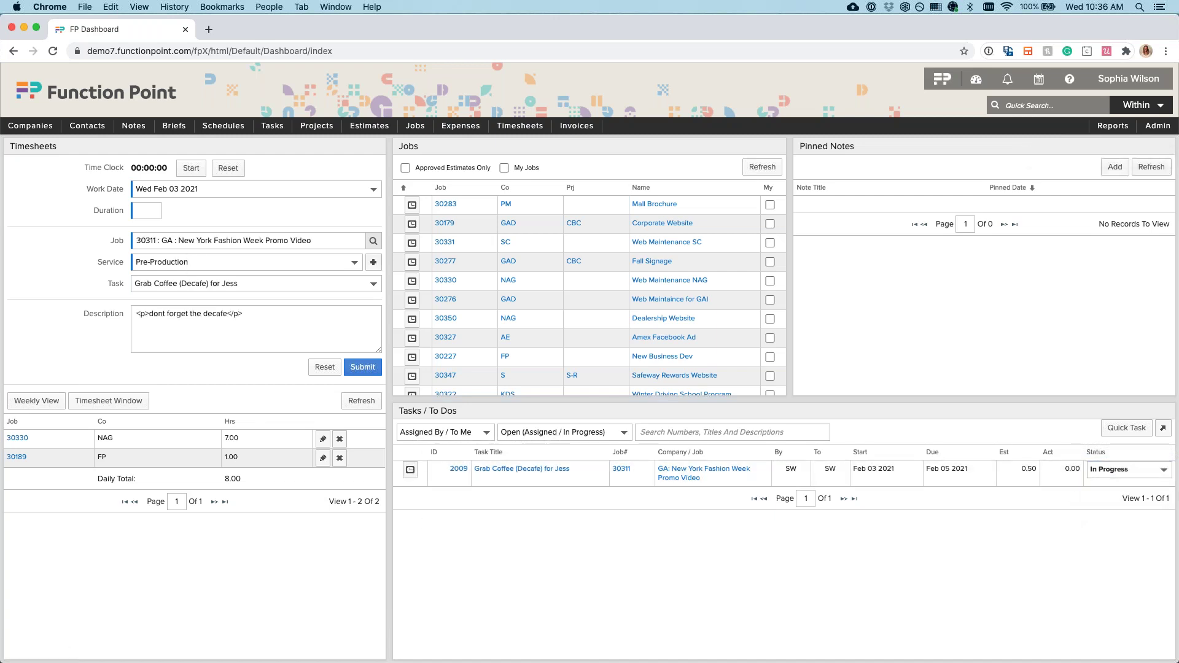
click(140, 211)
text(.5)
click(363, 367)
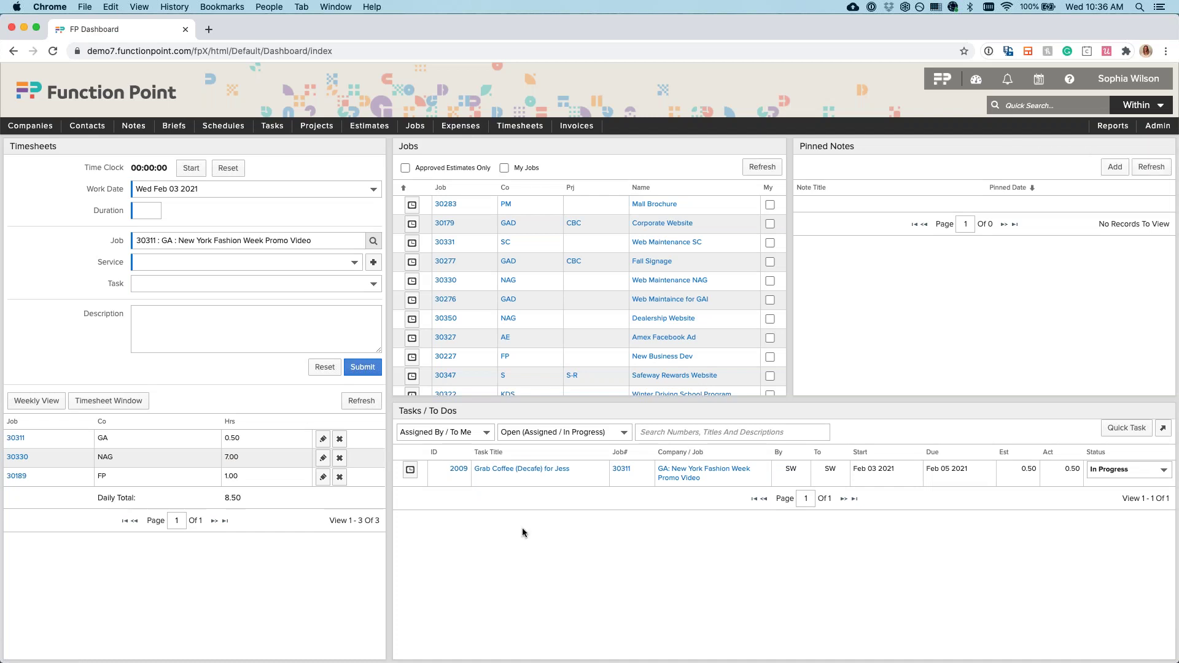
Step: Submit another timesheet entry of 1 hour against the Grab Coffee task under the Pre-Production service
click(411, 470)
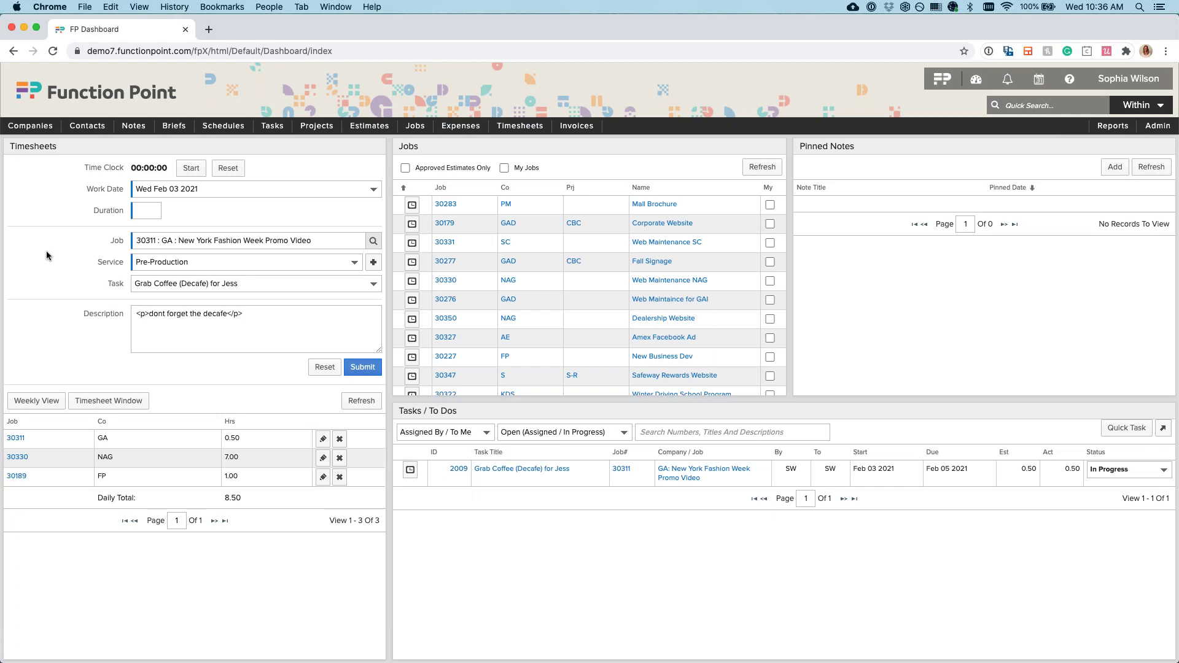
click(153, 205)
mouse_move(935, 469)
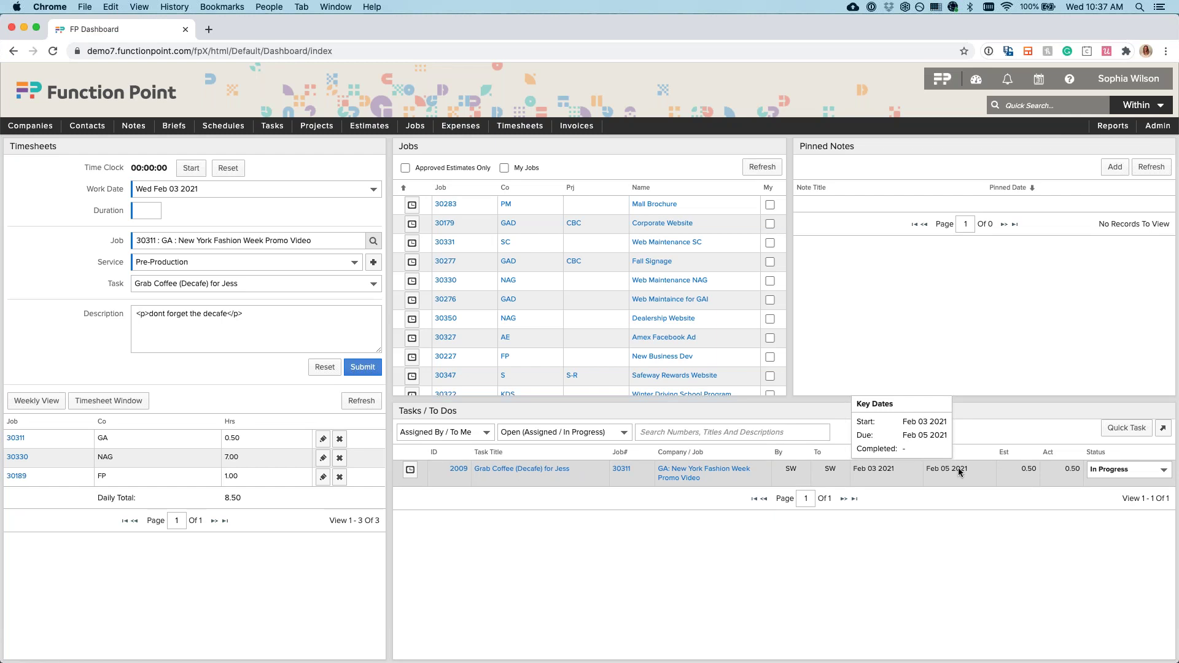
mouse_move(1073, 471)
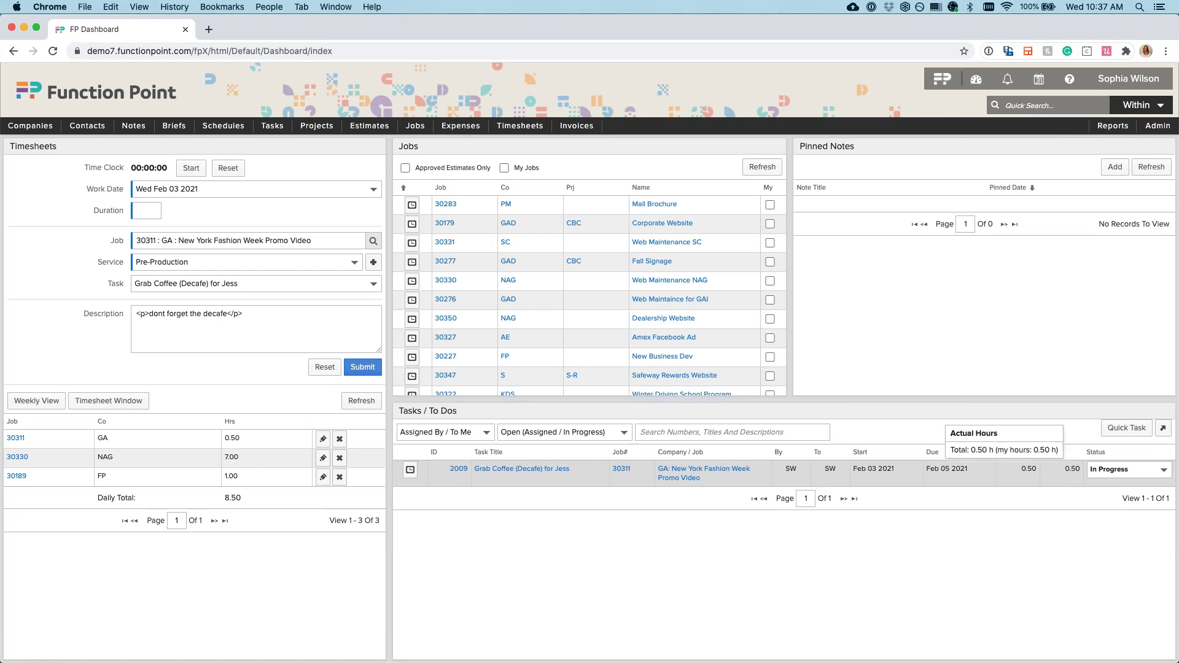
click(142, 209)
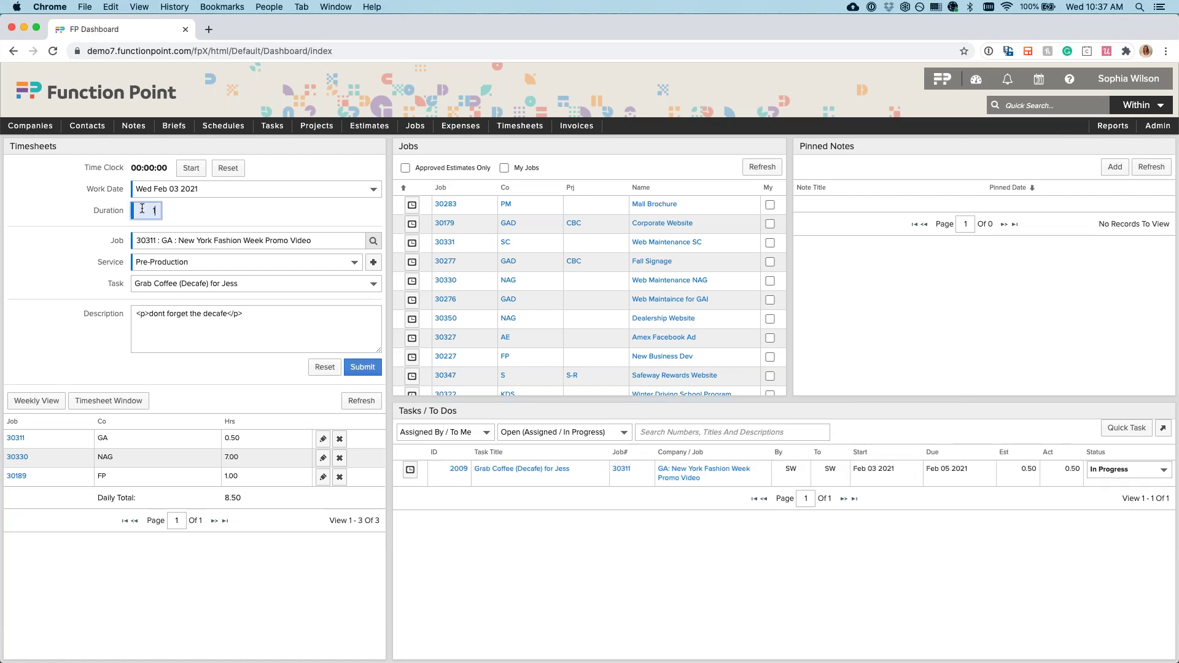
click(361, 367)
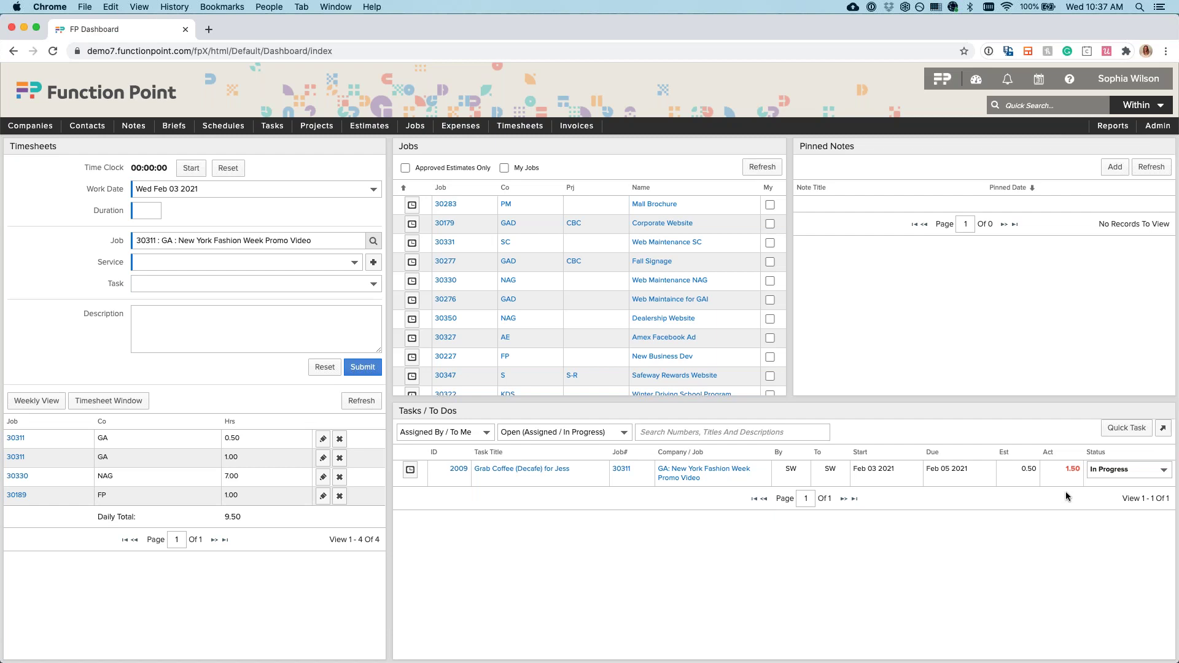
Step: Open the full Tasks / To Dos page and change its display from list to board
click(1163, 431)
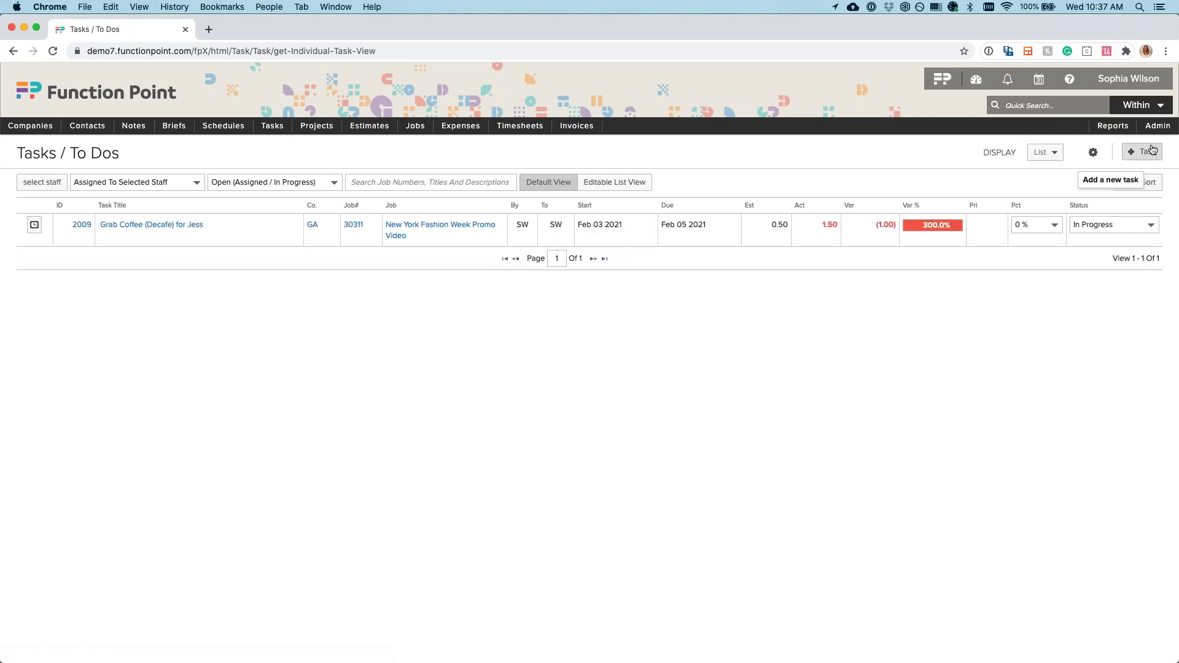
click(1046, 153)
click(1044, 188)
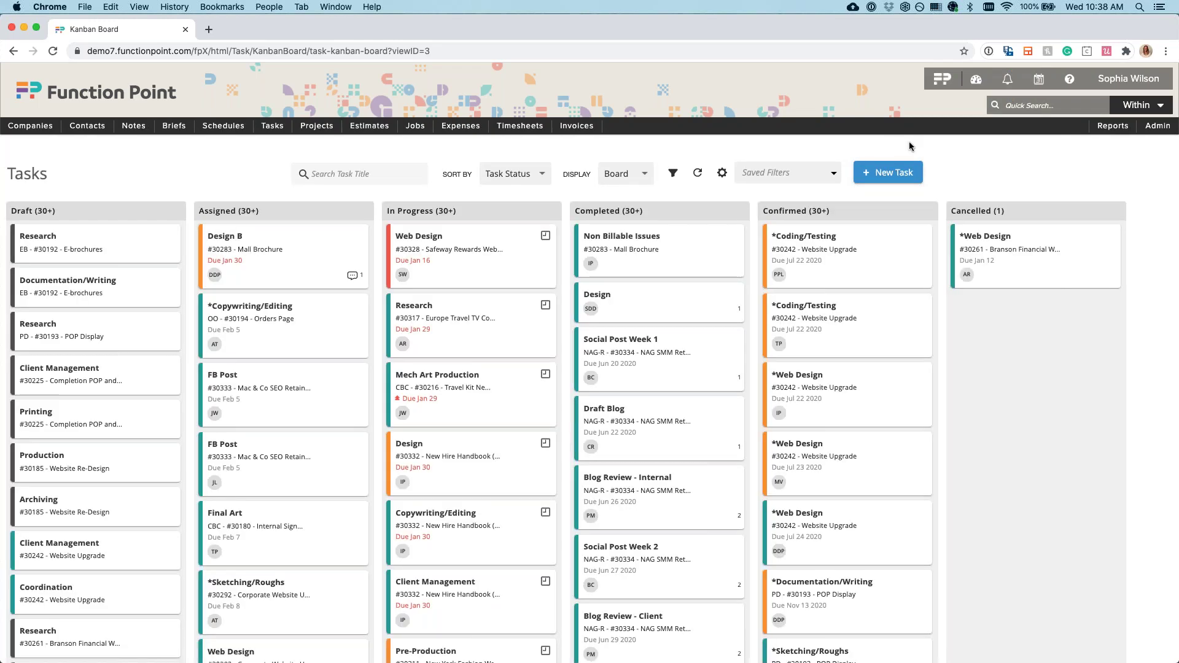
Step: View the new task form from the board, close it without adding a task, and return to the dashboard
click(888, 175)
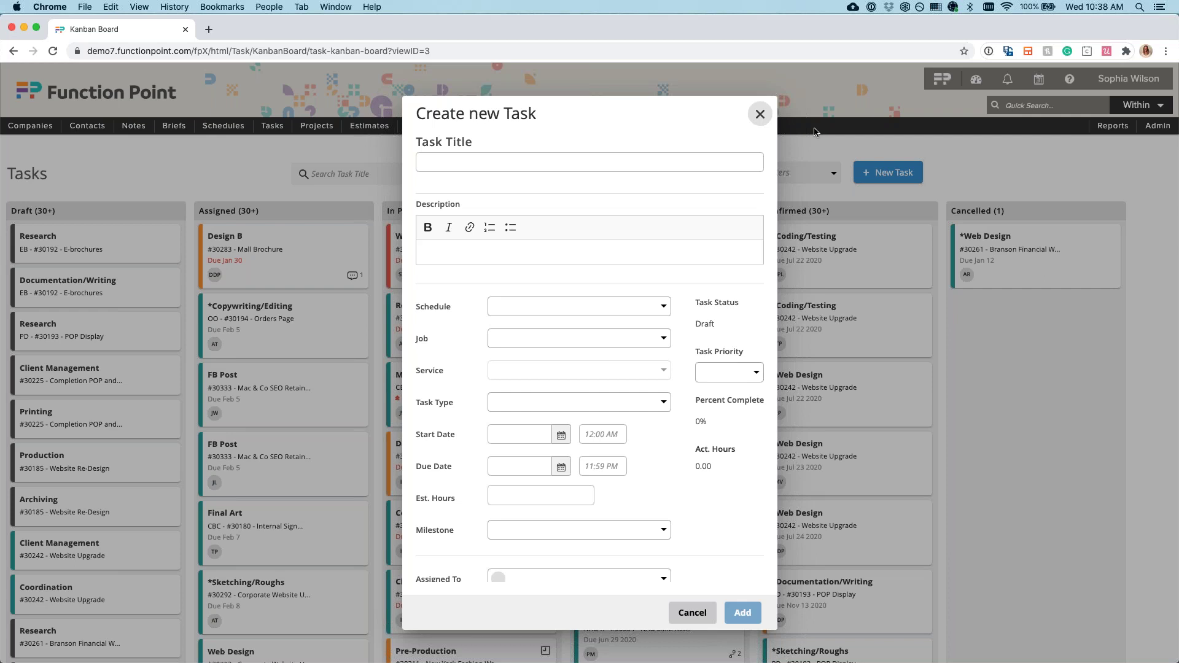
click(761, 115)
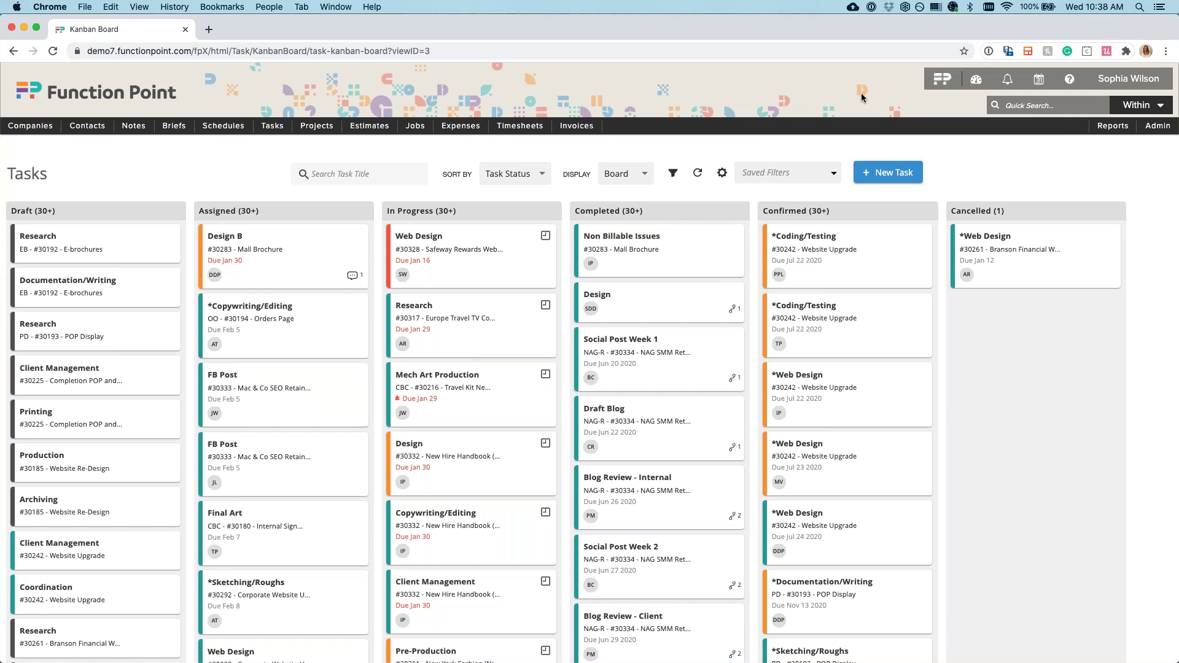
click(938, 84)
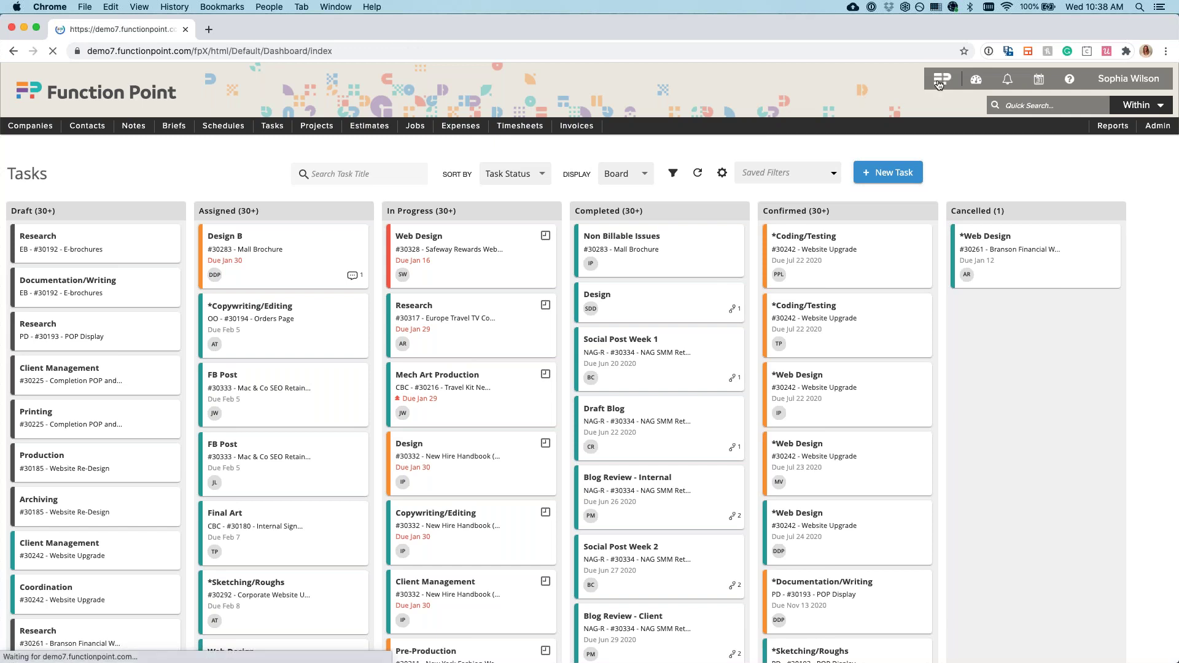